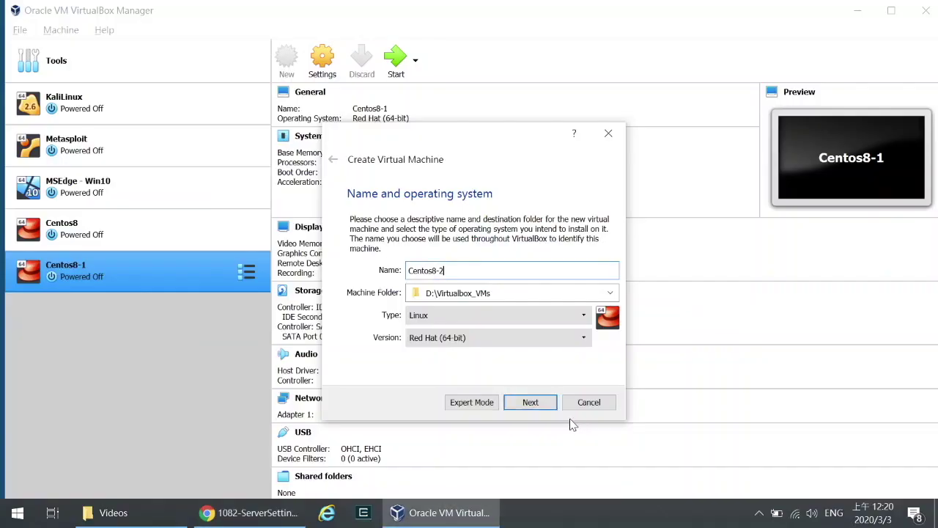
Step: Check that Centos8-1's NAT adapter forwards host port 4022 to guest port 22, then start the VM
click(588, 402)
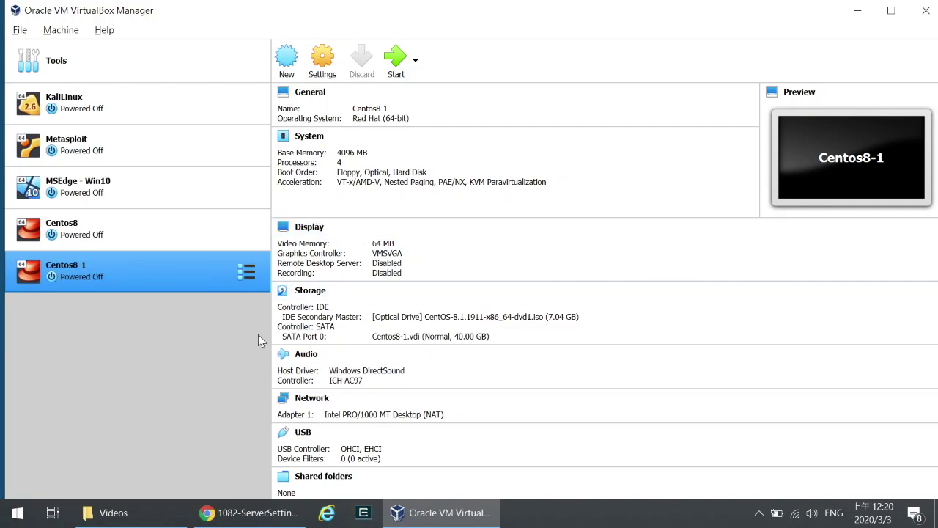
click(322, 59)
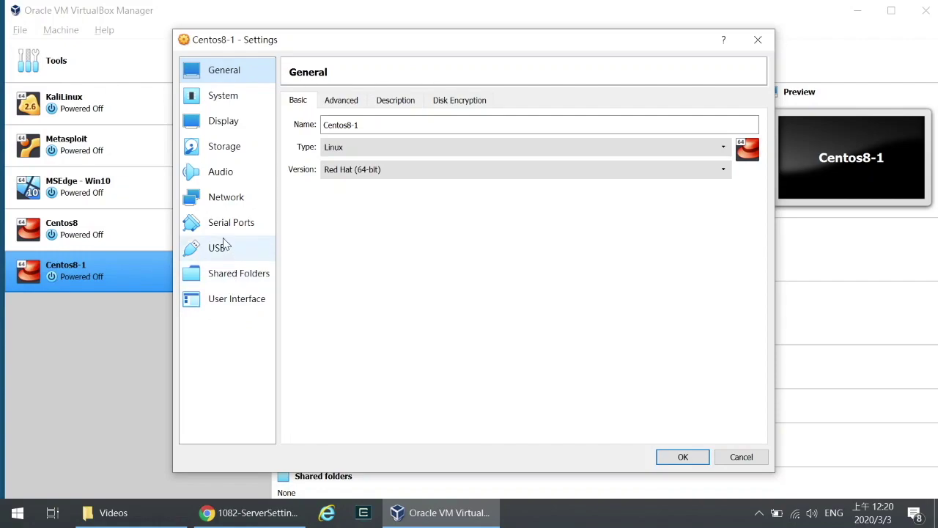
click(226, 195)
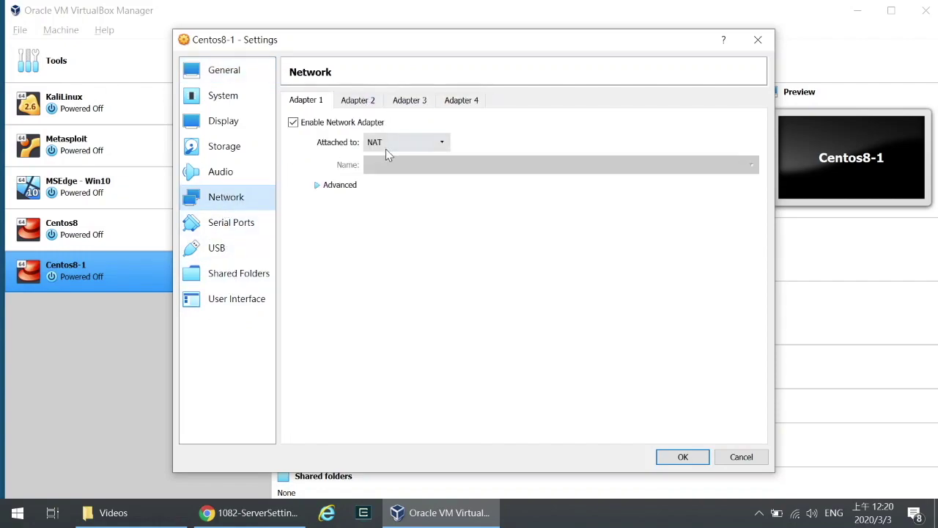
click(357, 192)
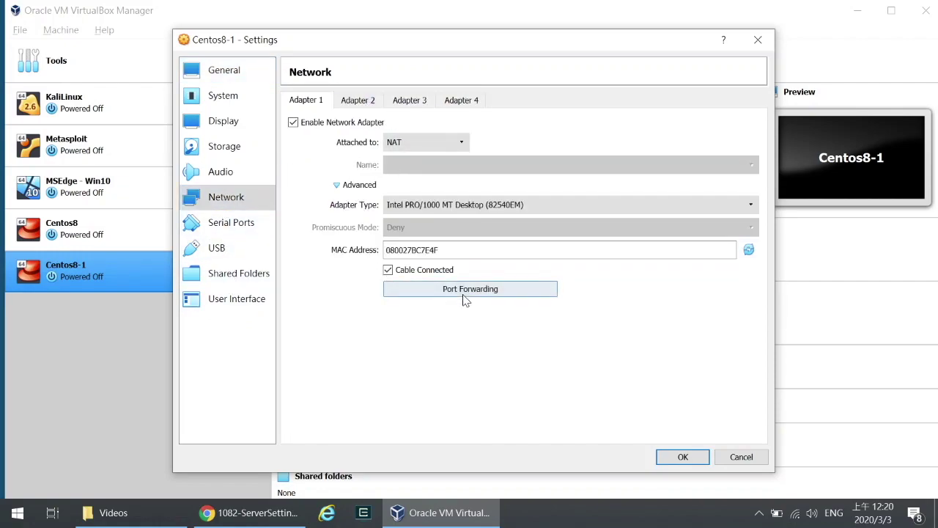
click(430, 293)
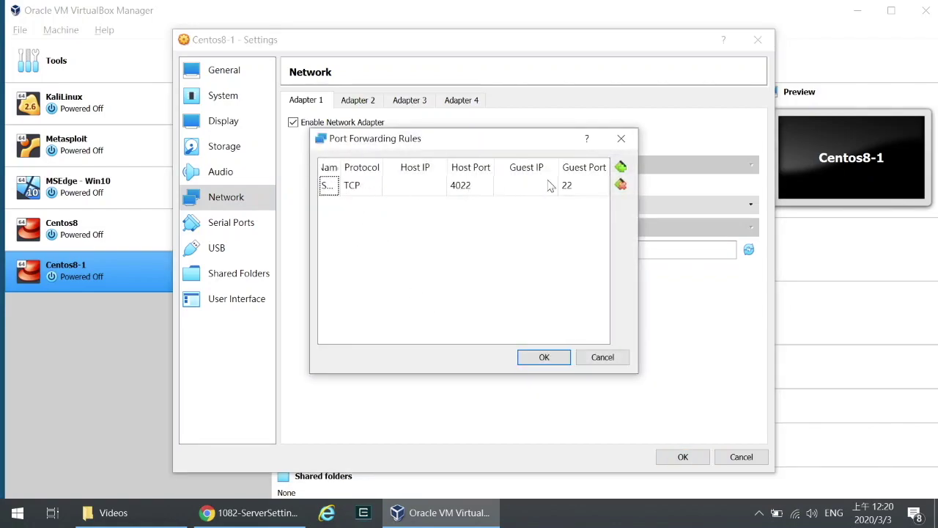
click(602, 357)
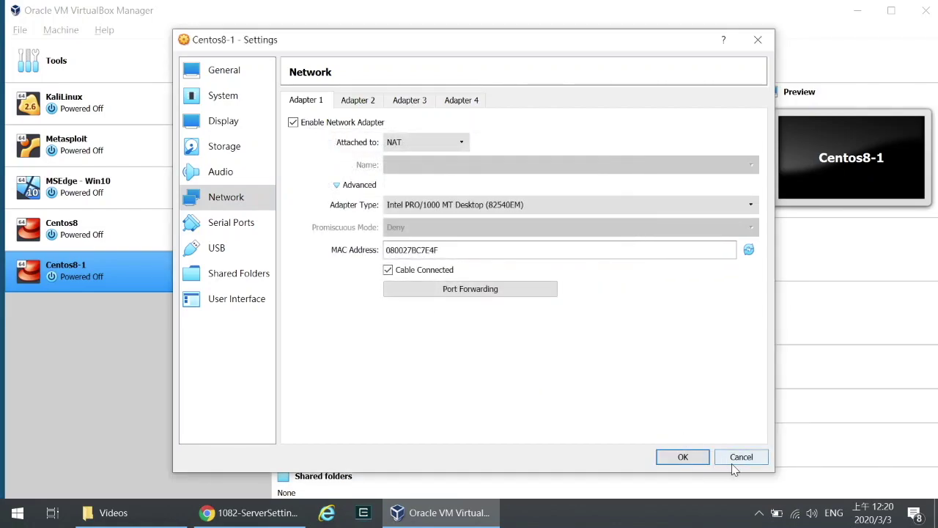
click(740, 456)
click(394, 70)
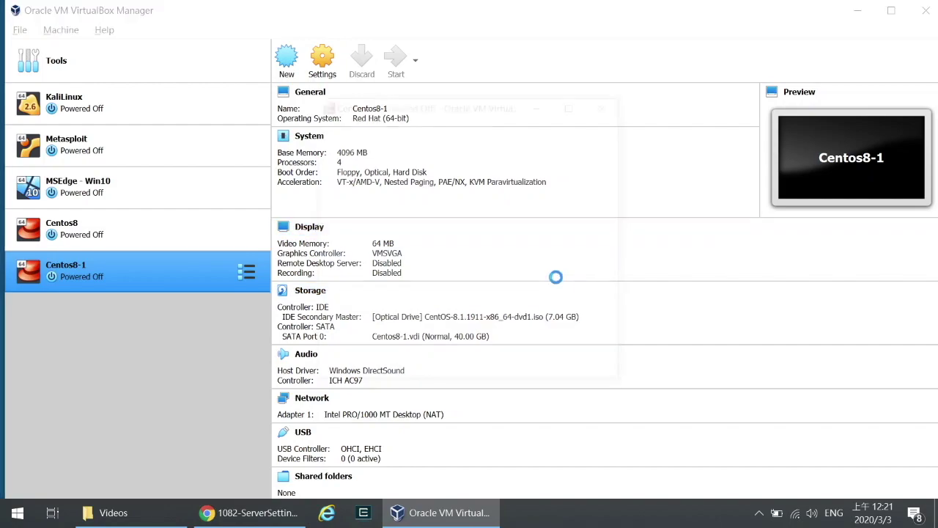
Step: Boot Centos8-1 from CentOS-8.1.1911-x86_64-dvd1.iso and choose Install CentOS Linux 8
click(579, 311)
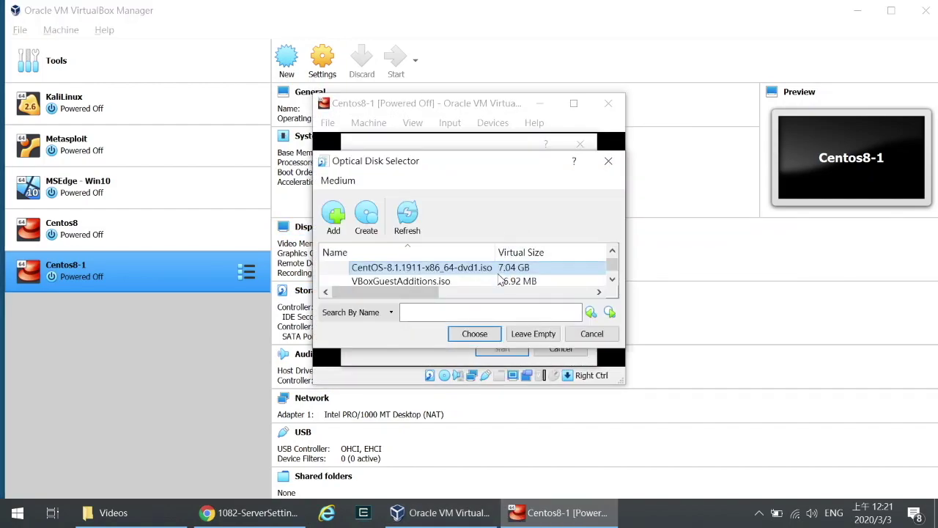
click(482, 337)
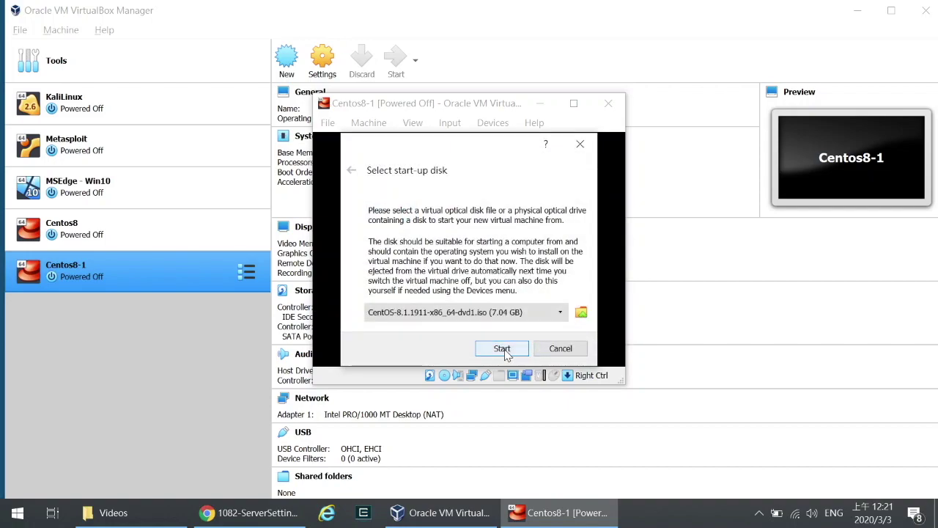
click(505, 350)
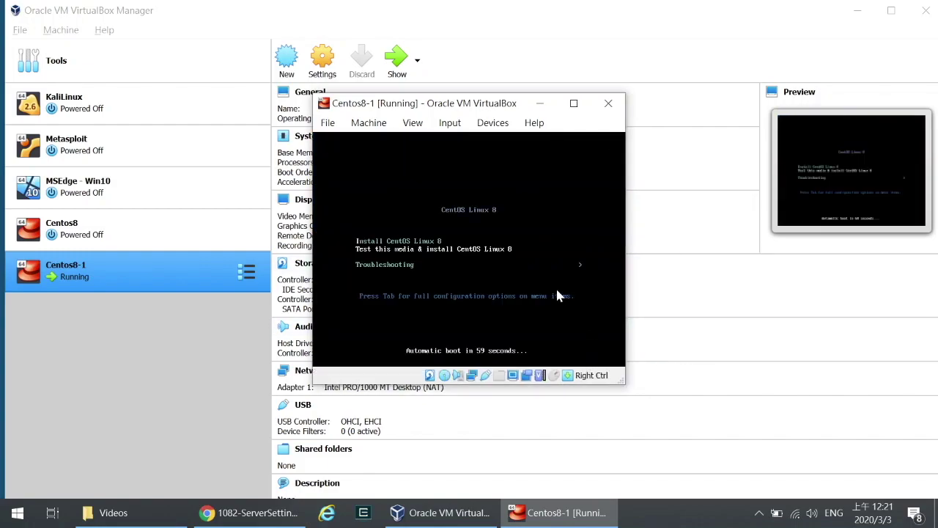
key(Down)
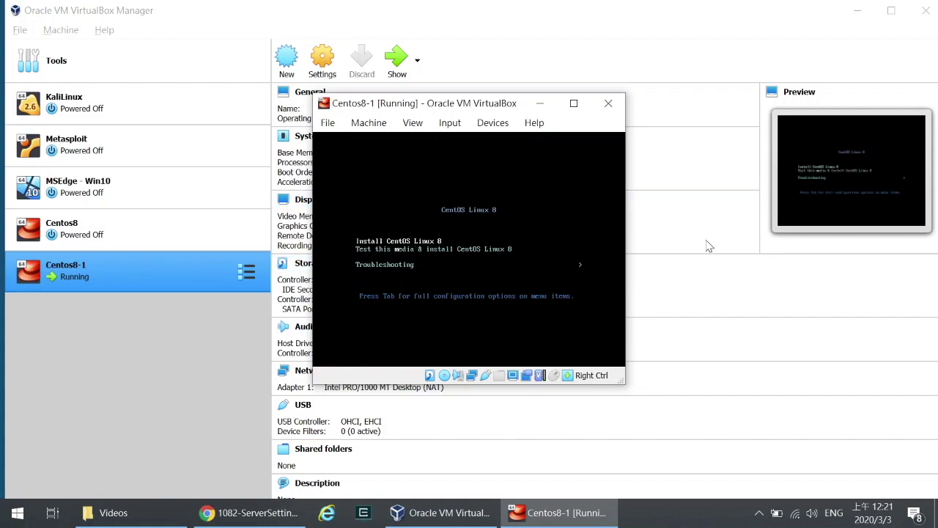
key(Return)
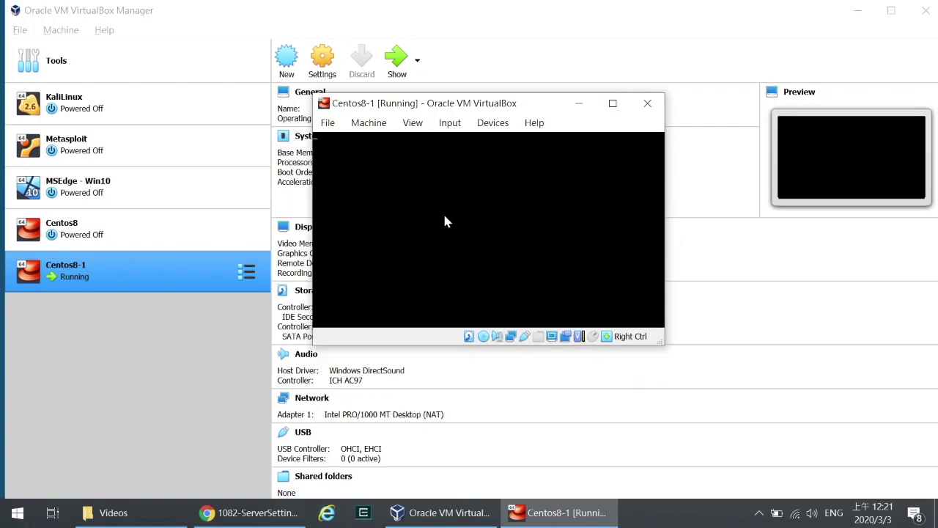
Step: Move the Centos8-1 window to the top-left and enlarge it so the installer welcome screen fits
click(614, 105)
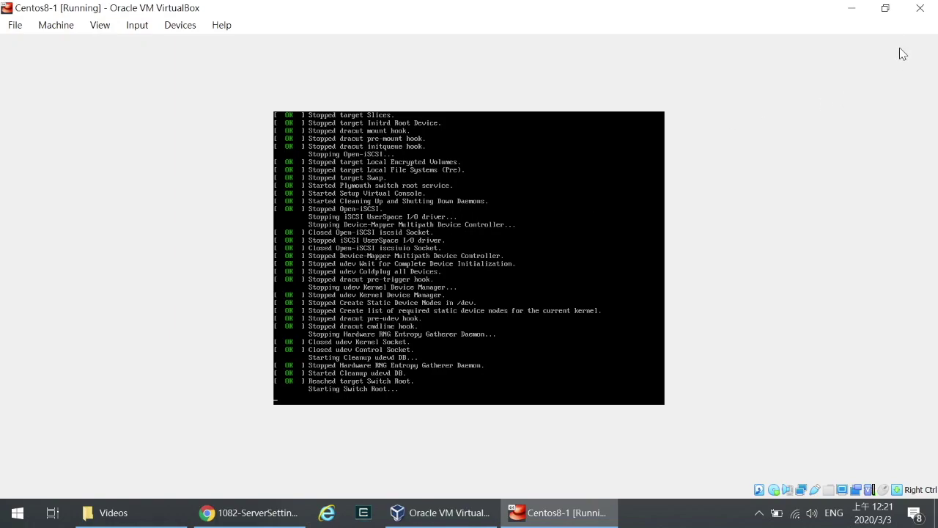
click(885, 8)
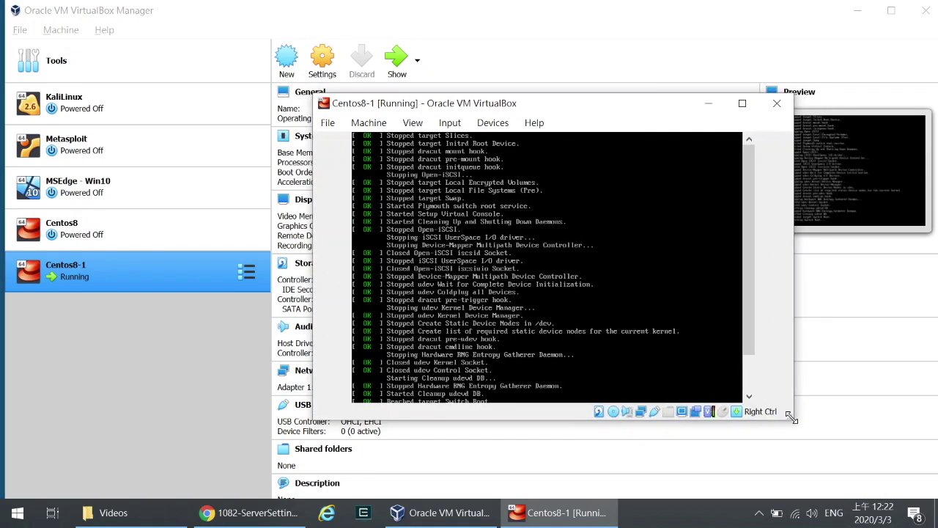
drag(575, 111, 449, 36)
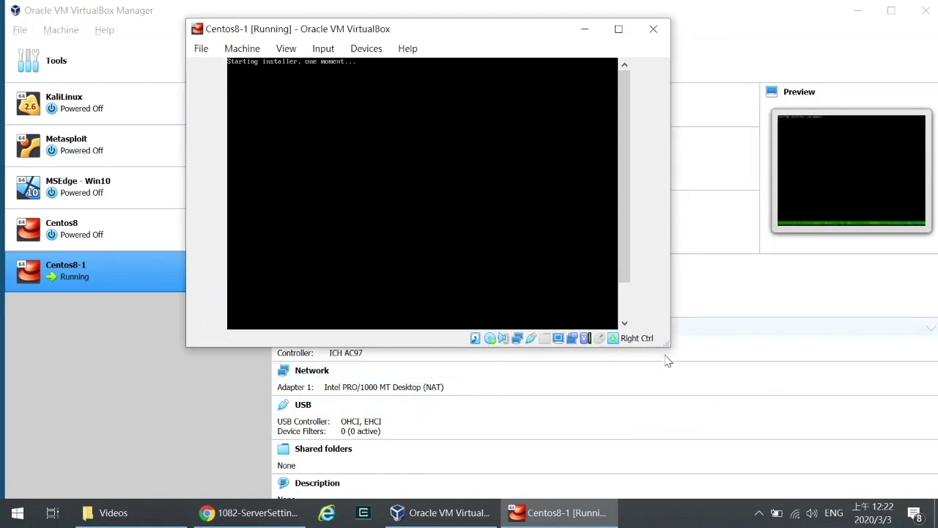
drag(662, 341, 714, 445)
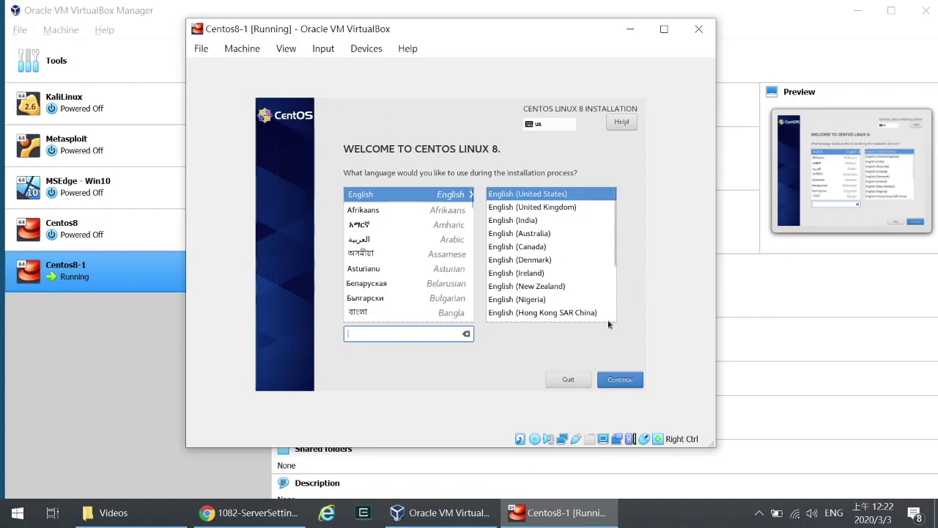
Step: Continue with English (United States) as the installer language
click(614, 379)
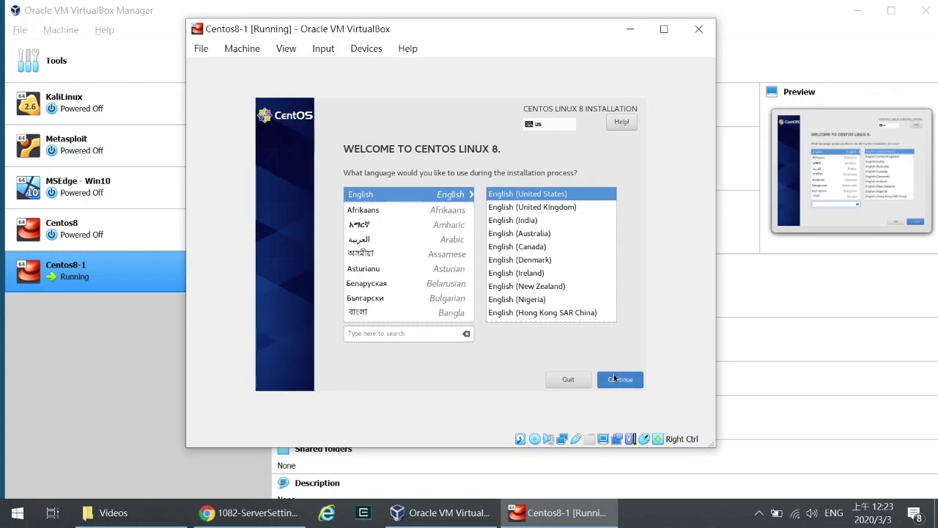
click(619, 380)
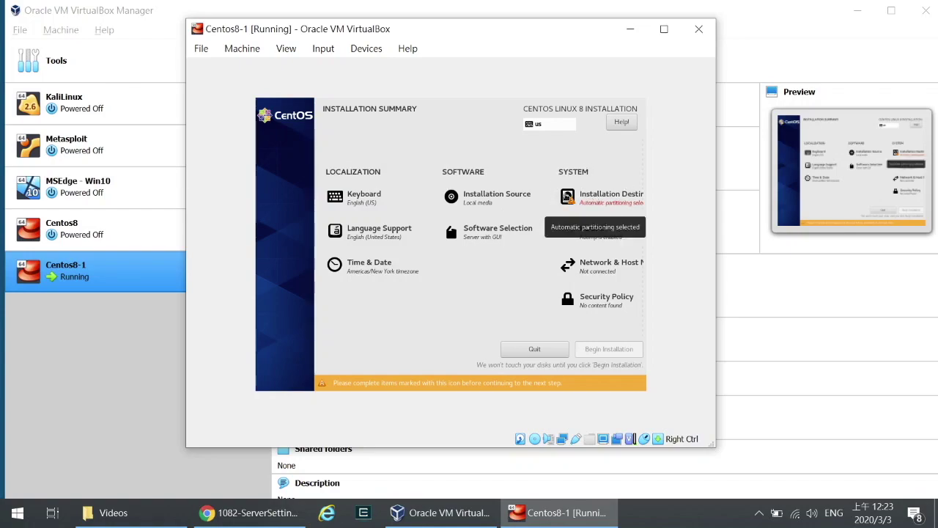
Step: Select the 40 GiB ATA VBOX HARDDISK with automatic storage configuration as the install destination
click(583, 202)
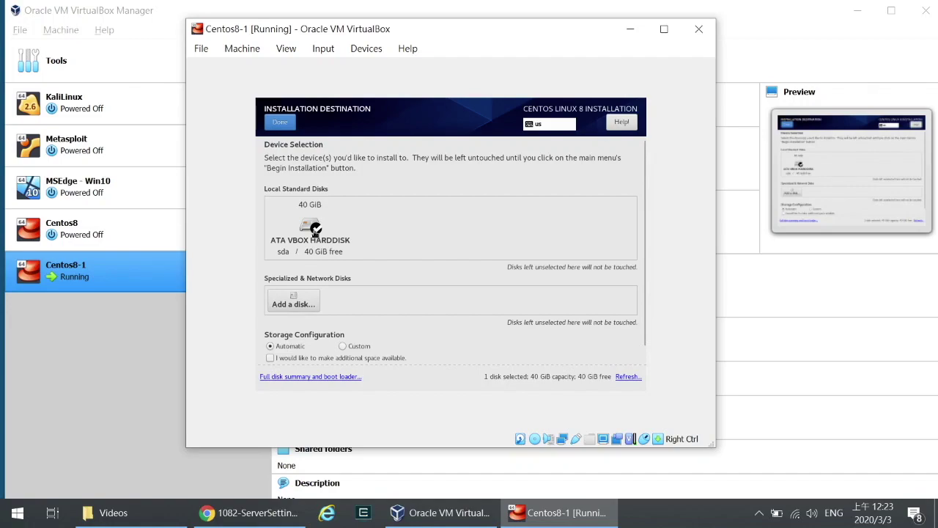
click(315, 232)
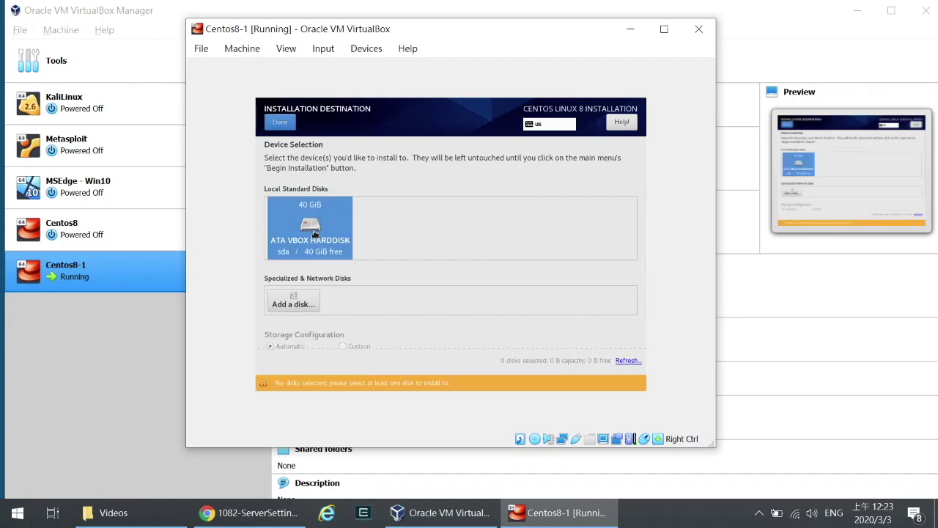
click(314, 232)
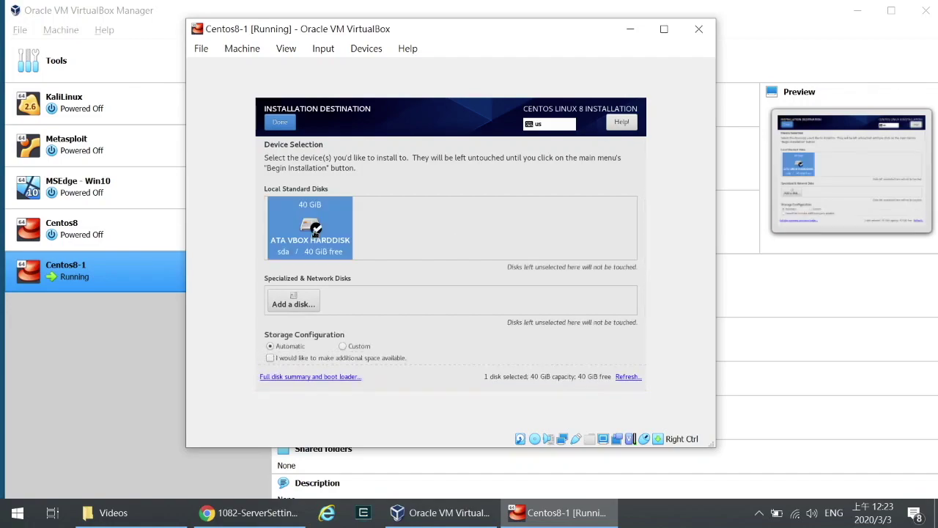
click(287, 129)
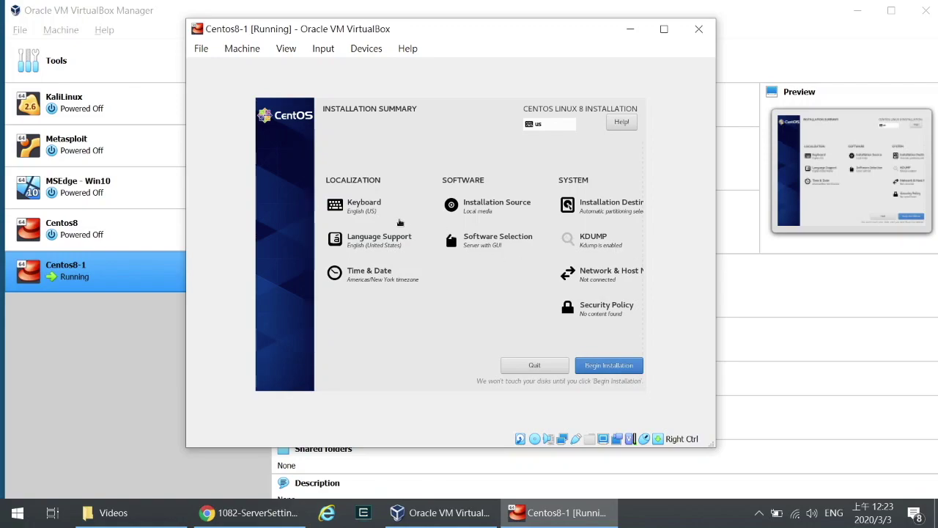
Step: Add 繁體中文 (台灣) from the Mandarin Chinese list as extra language support
click(381, 241)
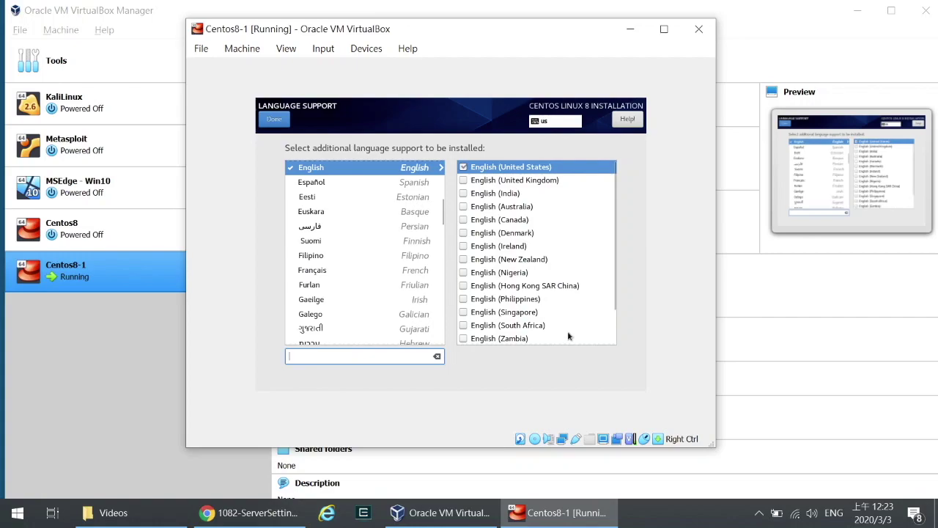
scroll(540, 308, down, 1)
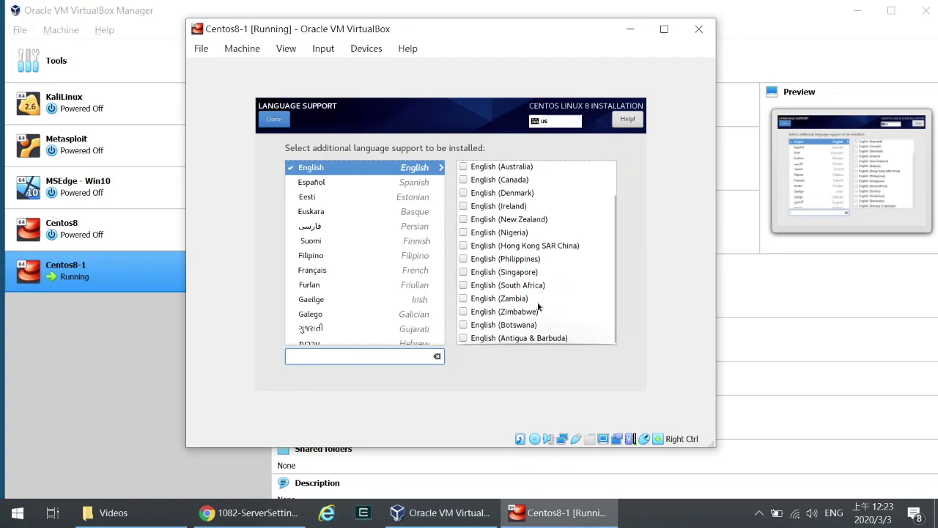
scroll(538, 307, up, 1)
scroll(394, 277, down, 6)
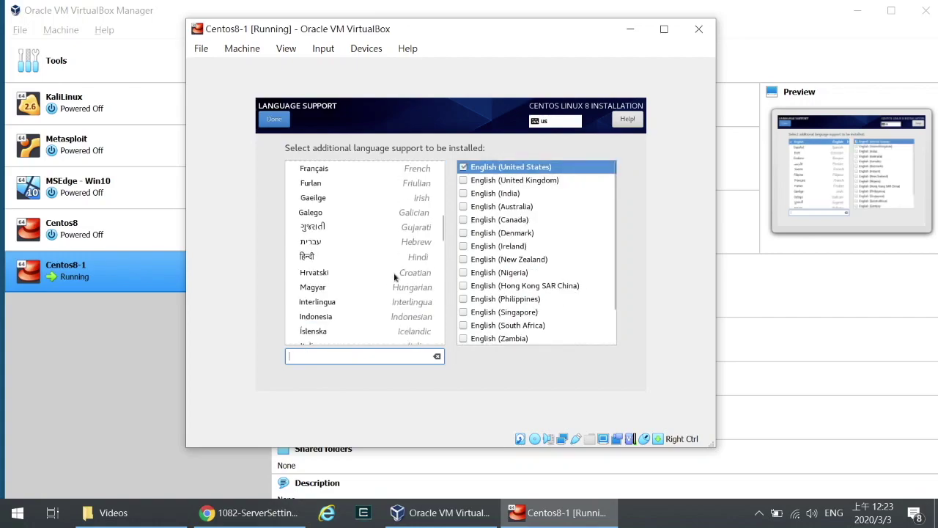
scroll(394, 277, down, 10)
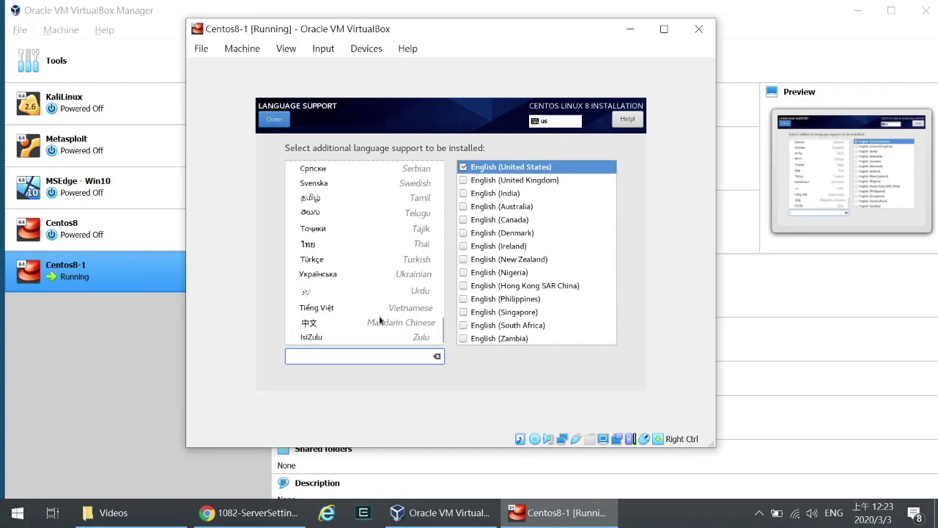
click(379, 325)
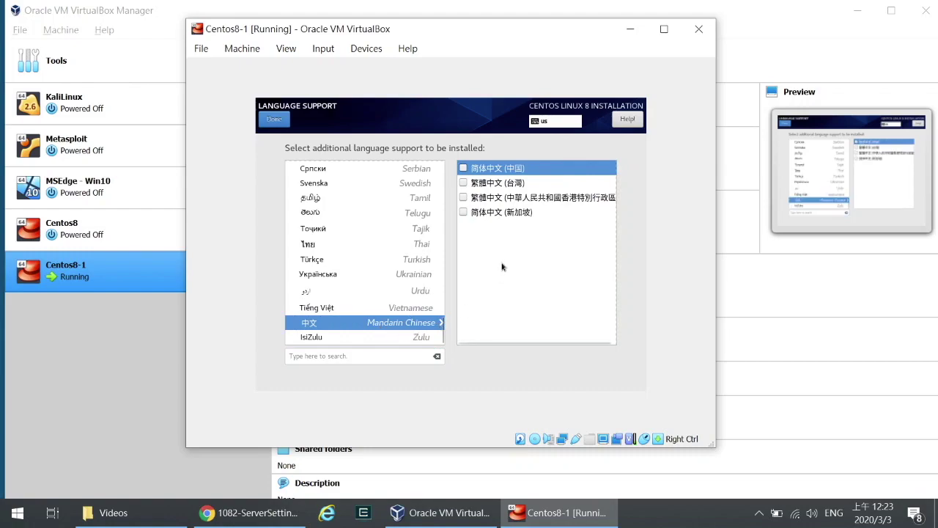
click(464, 184)
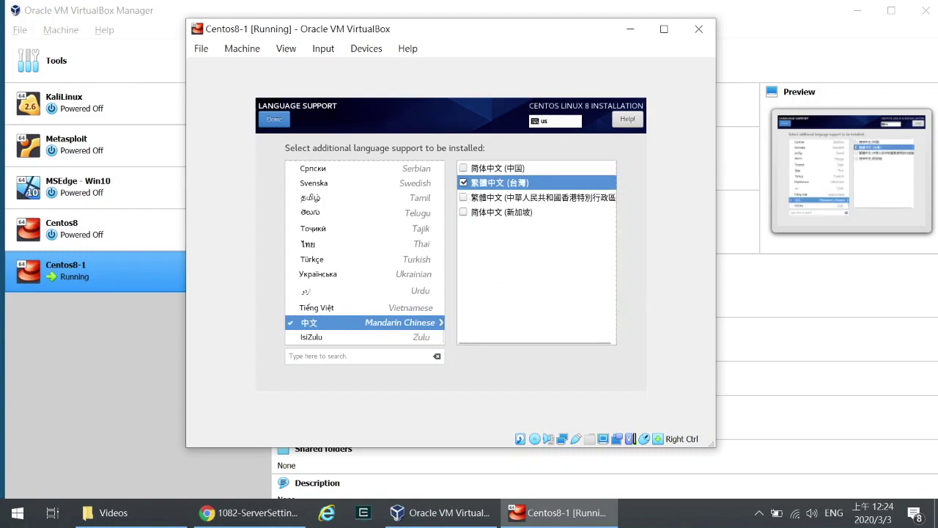
click(274, 119)
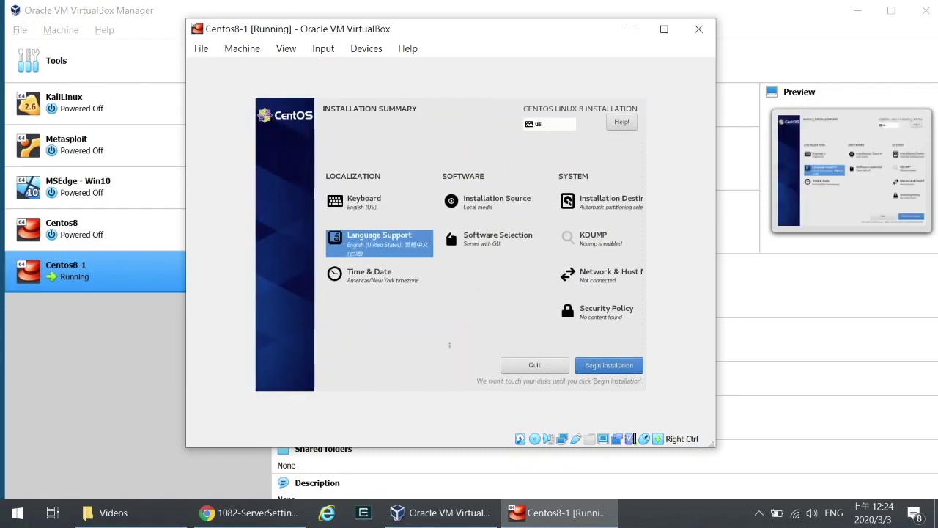
Step: Set the installer timezone to Asia/Taipei on the Time & Date page
click(370, 283)
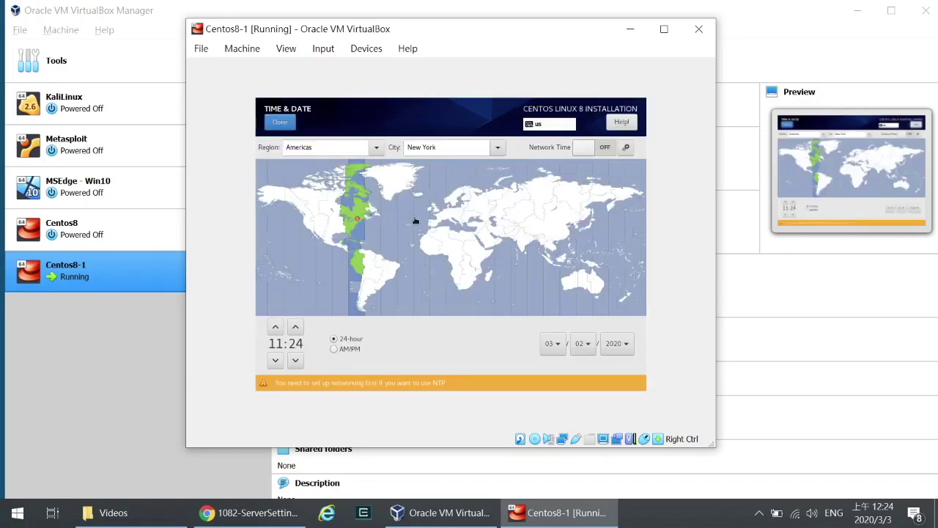
click(570, 240)
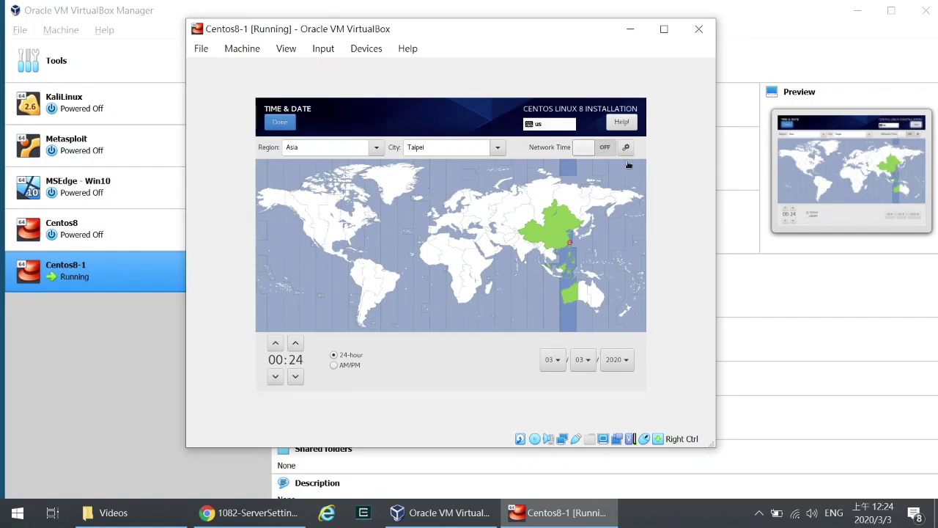
click(282, 123)
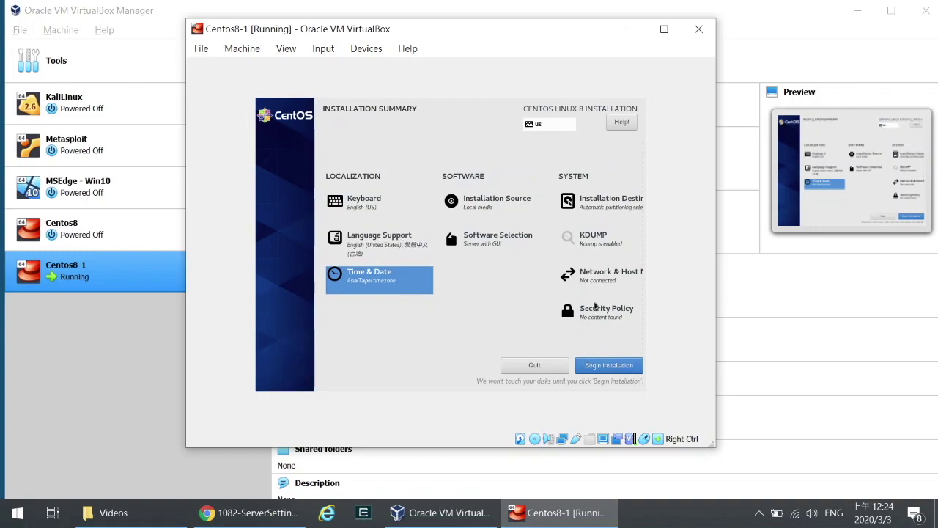
Step: Switch the Ethernet enp0s3 connection ON in Network & Host Name
click(597, 279)
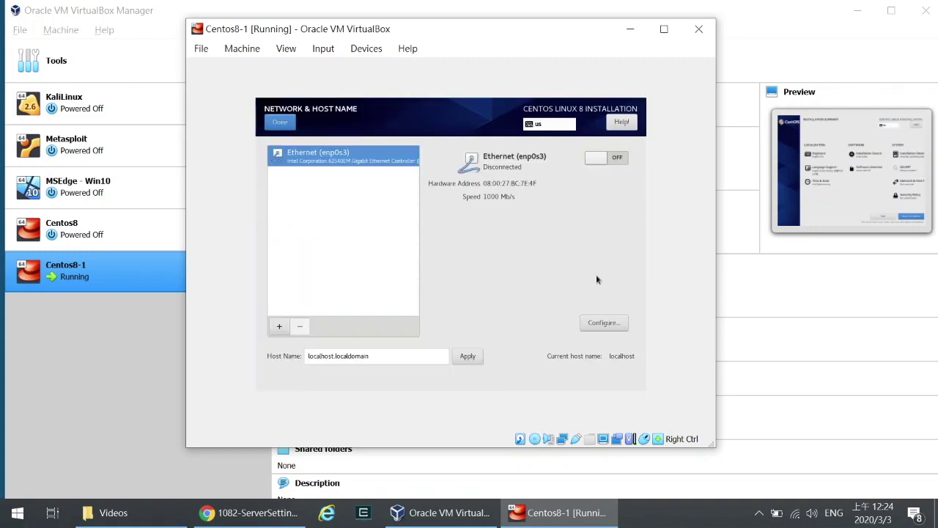
click(611, 161)
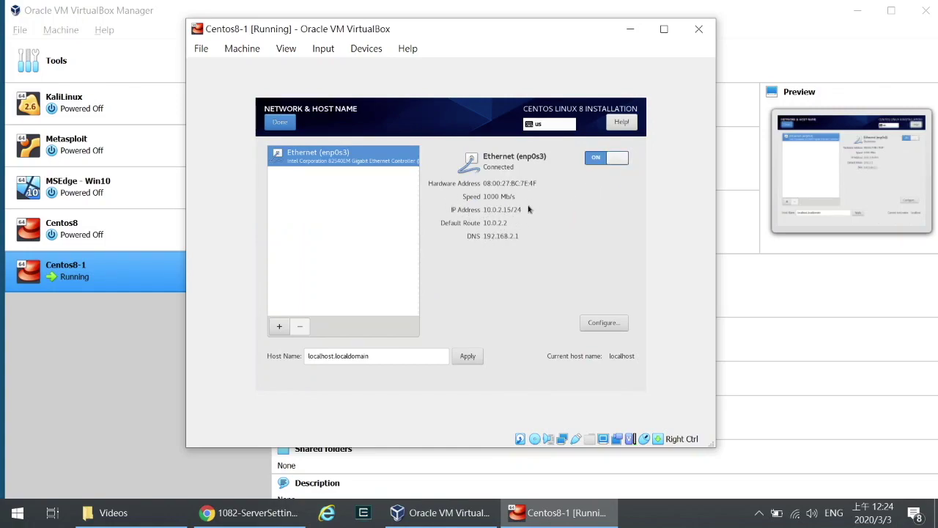
click(278, 123)
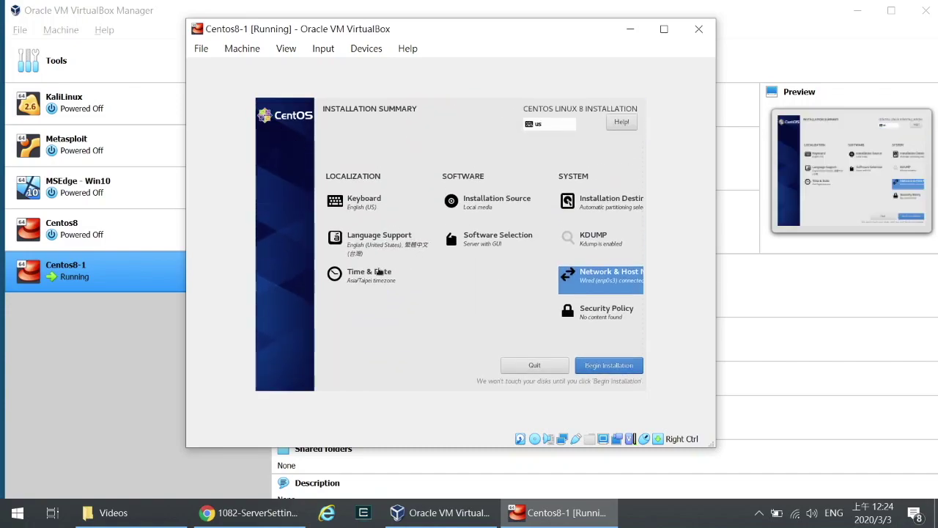
Step: Turn Network Time ON in the Time & Date settings
click(378, 270)
click(610, 148)
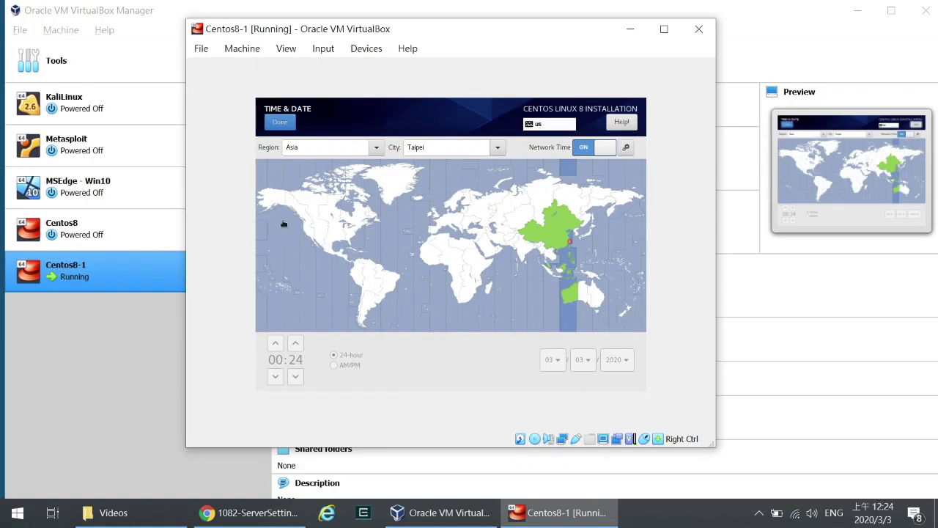
click(280, 123)
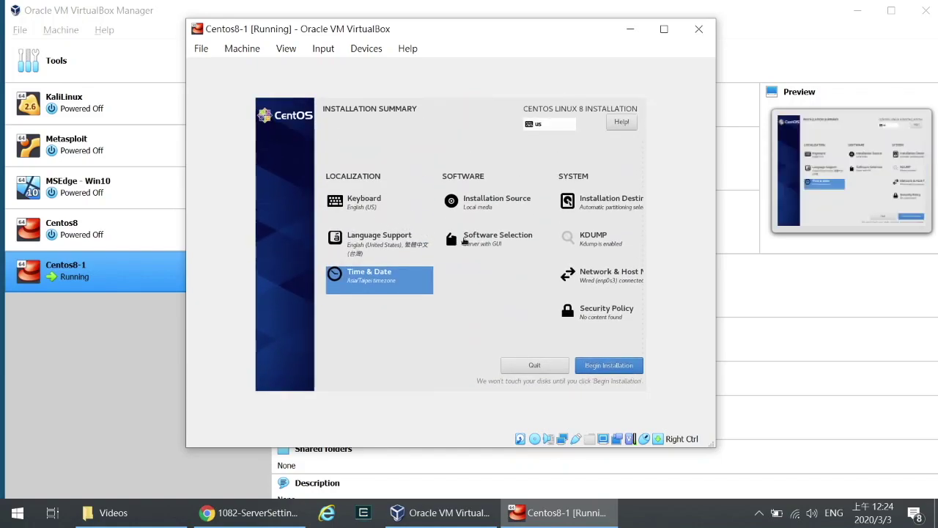
click(467, 242)
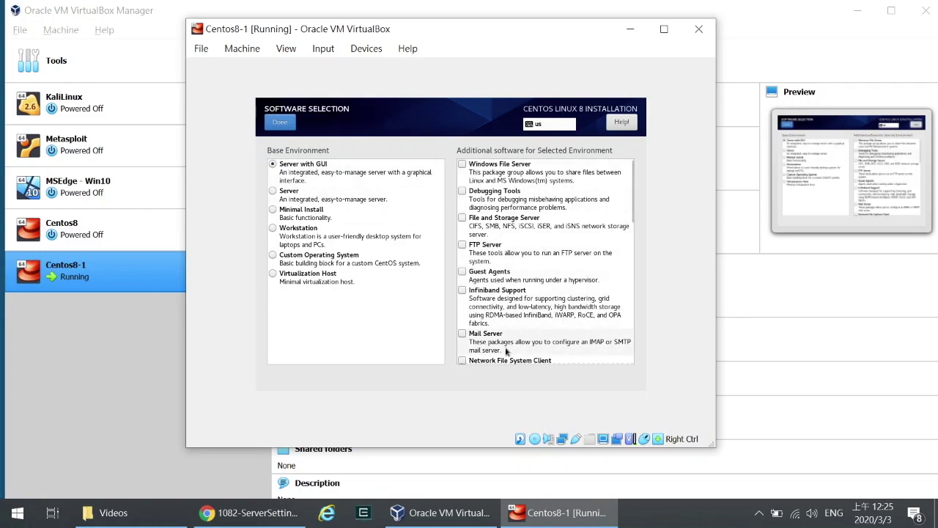
scroll(527, 331, down, 2)
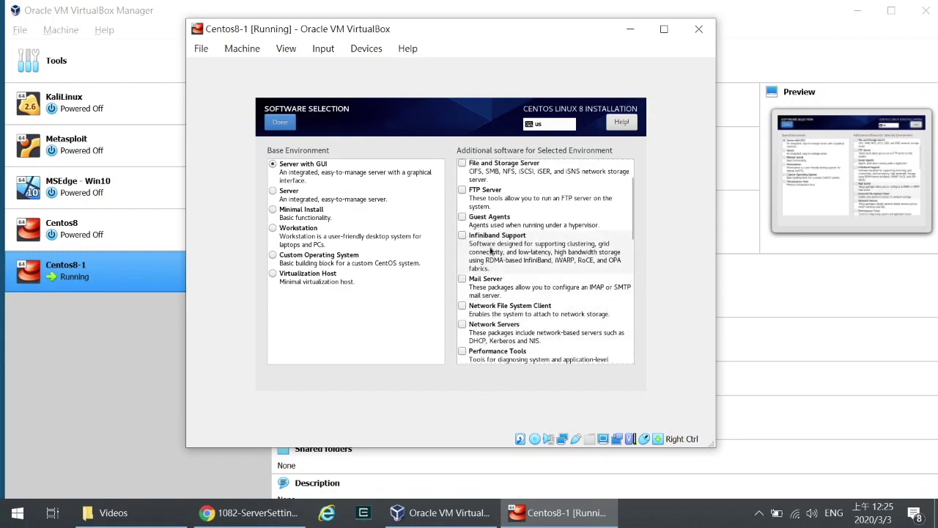
scroll(505, 290, down, 3)
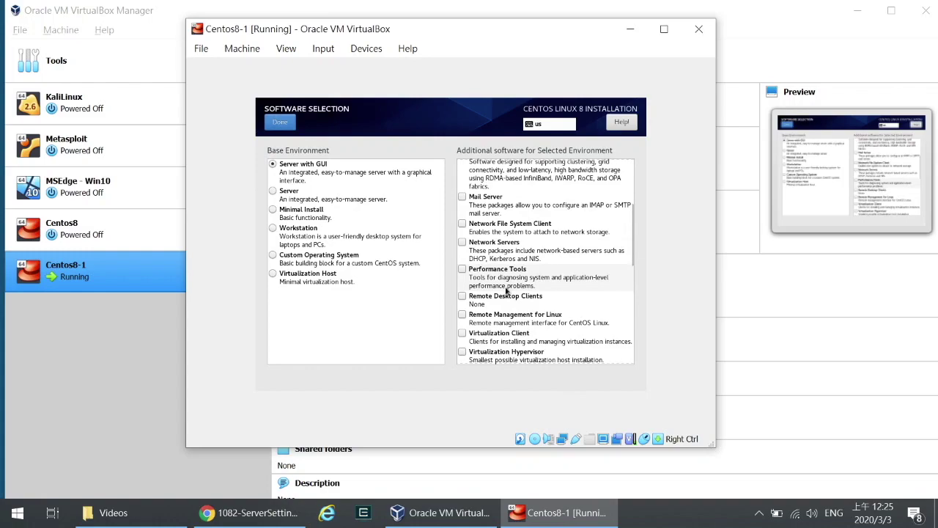
scroll(505, 291, up, 5)
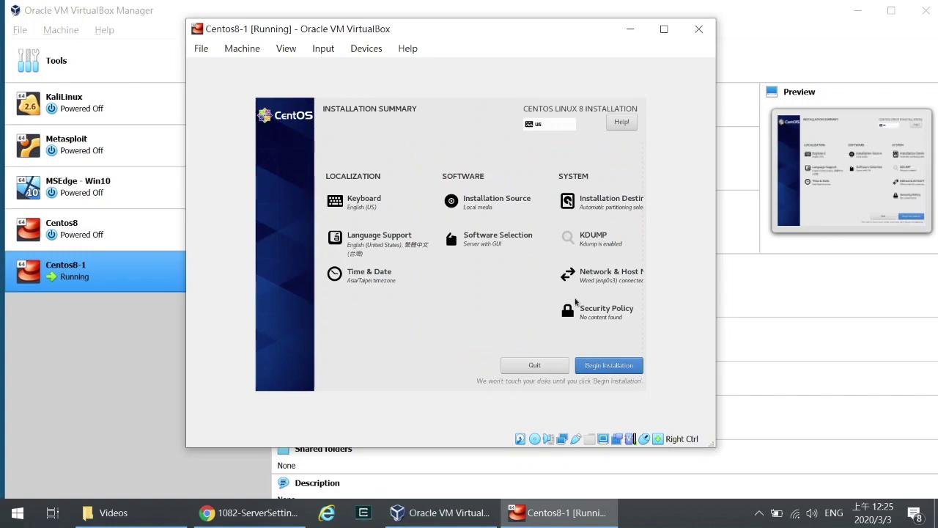
Step: Begin the installation, then enter and confirm the root password
click(601, 365)
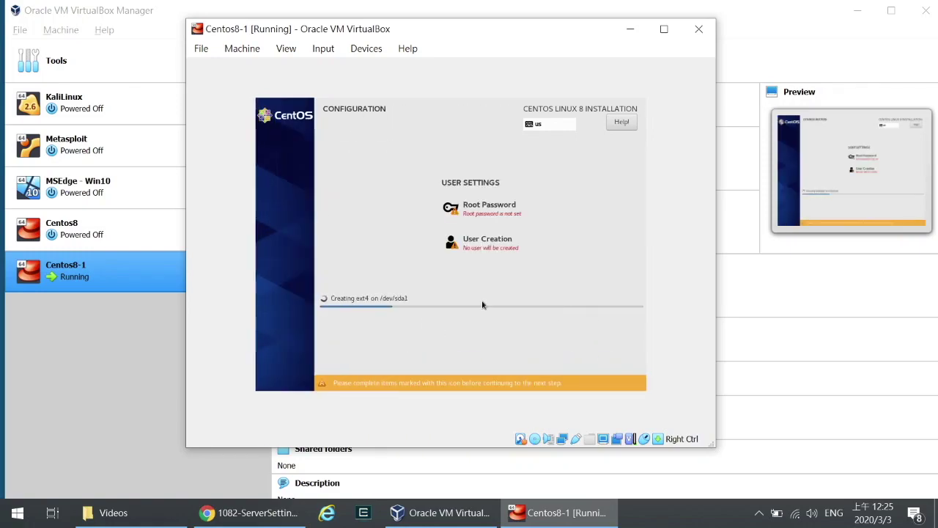
click(483, 211)
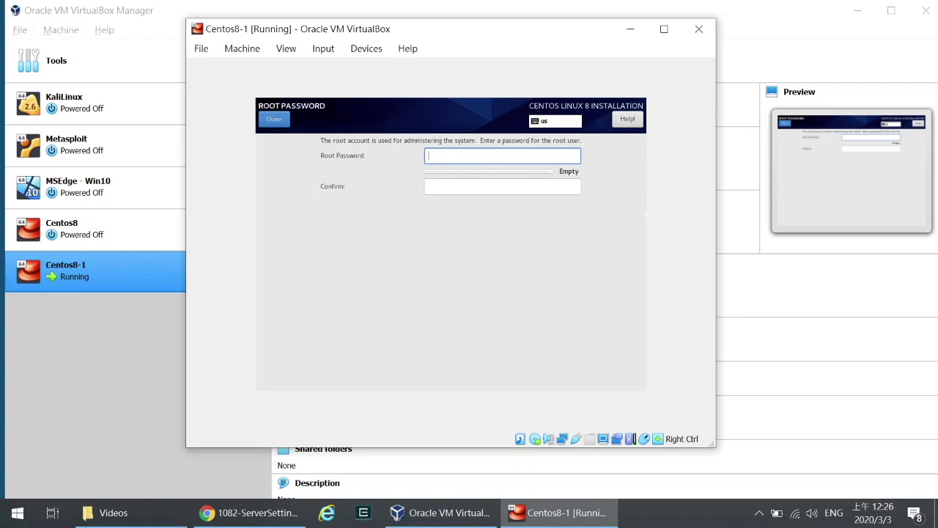
text(1)
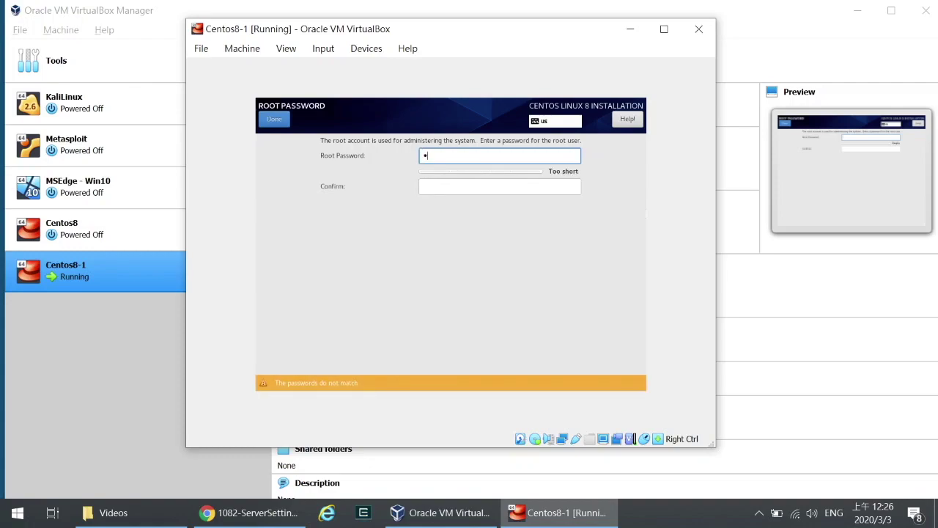
text(2345678)
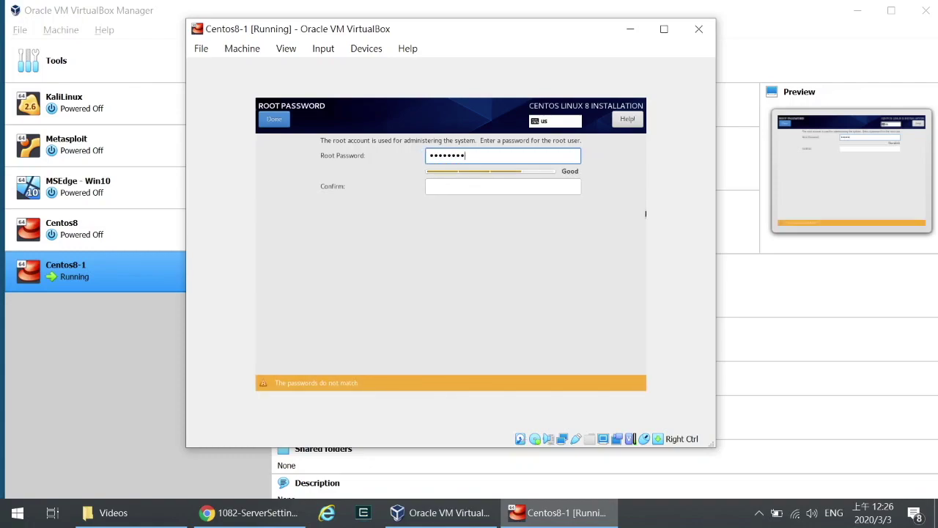
click(472, 183)
text(12345678)
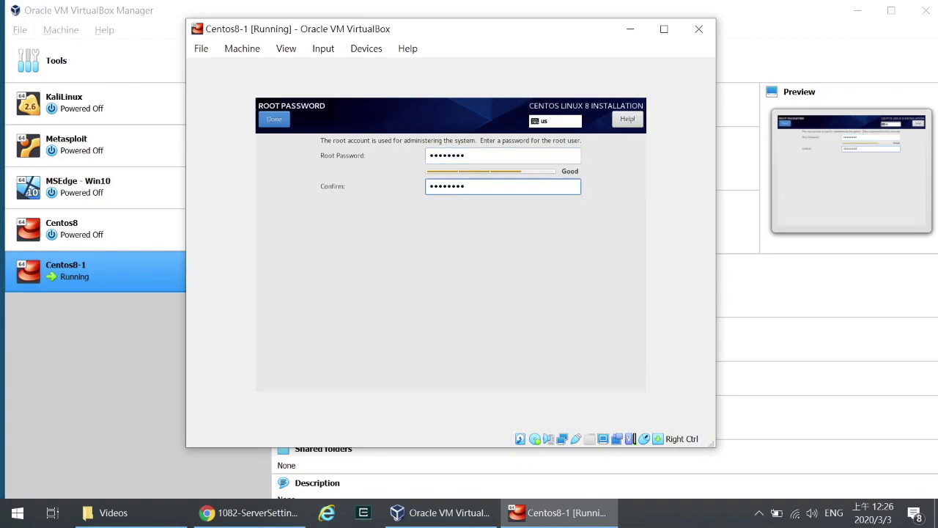
click(276, 121)
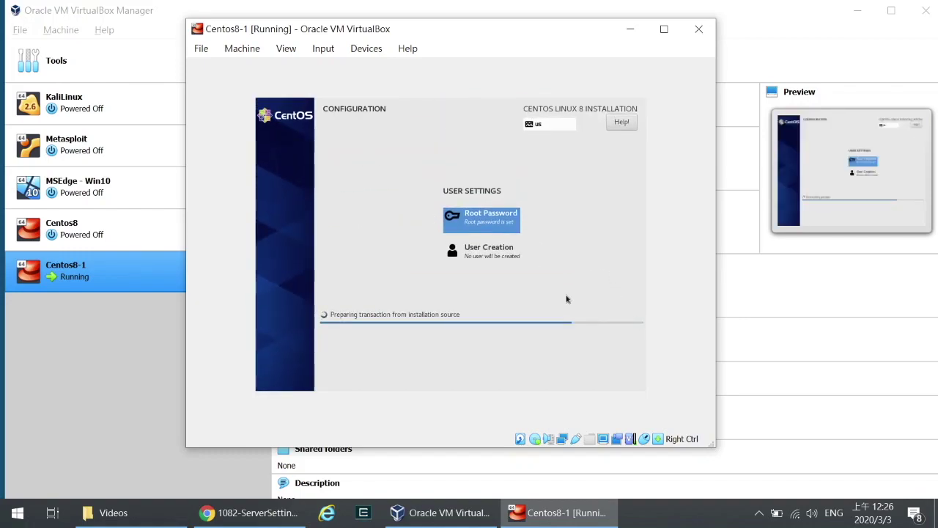
click(493, 253)
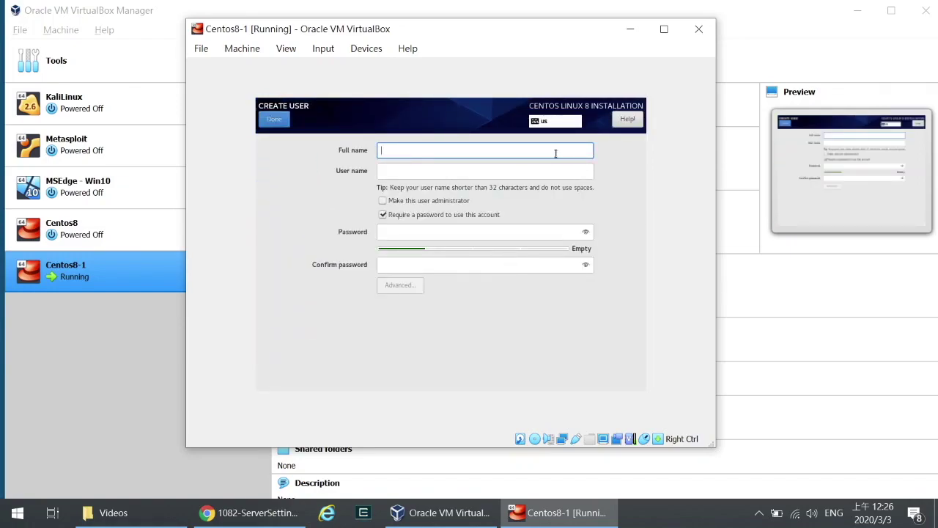
Step: Enter the user's full name and replace the auto-filled user name with a custom one
text(Yung-Chen CH)
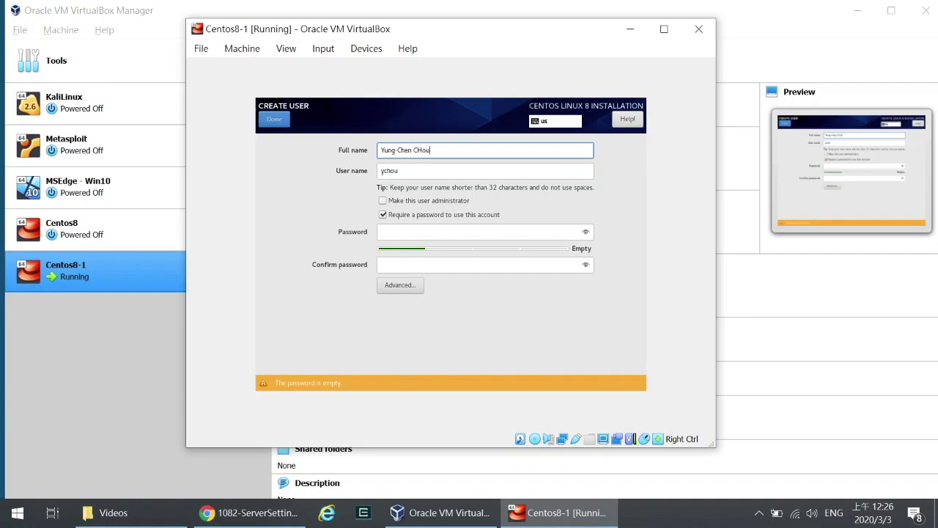
text(ou)
key(BackSpace)
key(BackSpace)
key(BackSpace)
text(hou)
drag(398, 170, 382, 170)
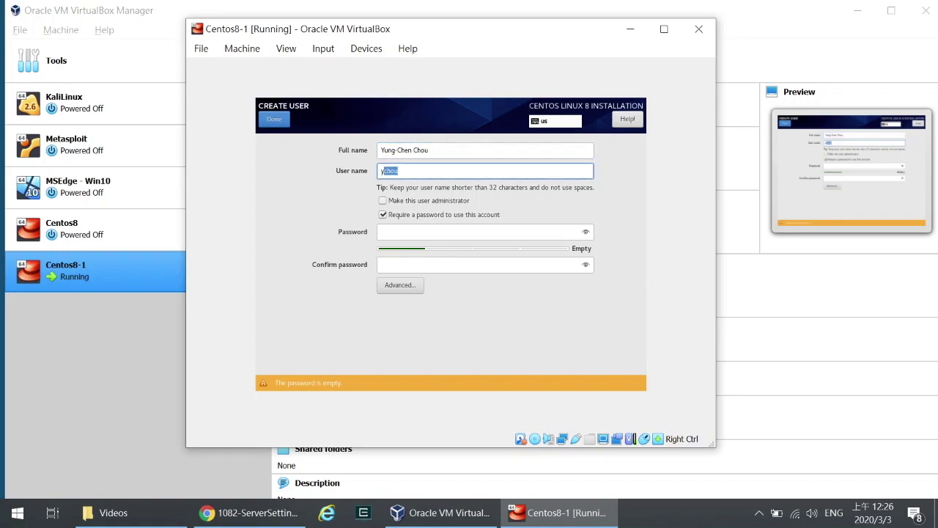
key(BackSpace)
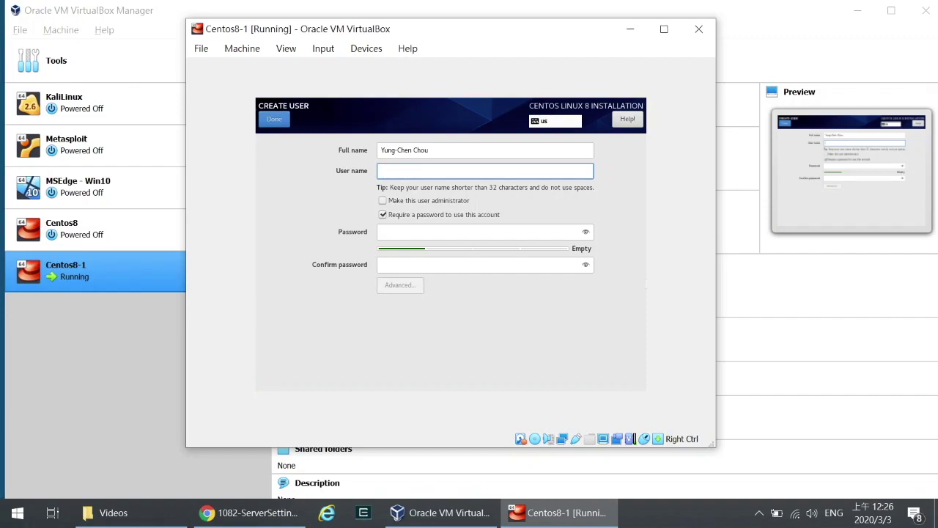
text(yungchen)
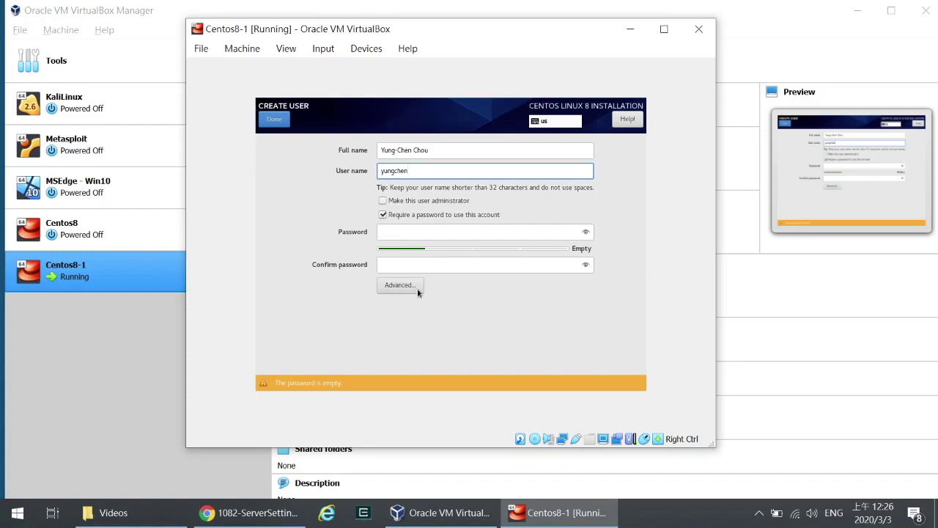
Step: Make the user an administrator and enter and confirm the user's password
click(382, 203)
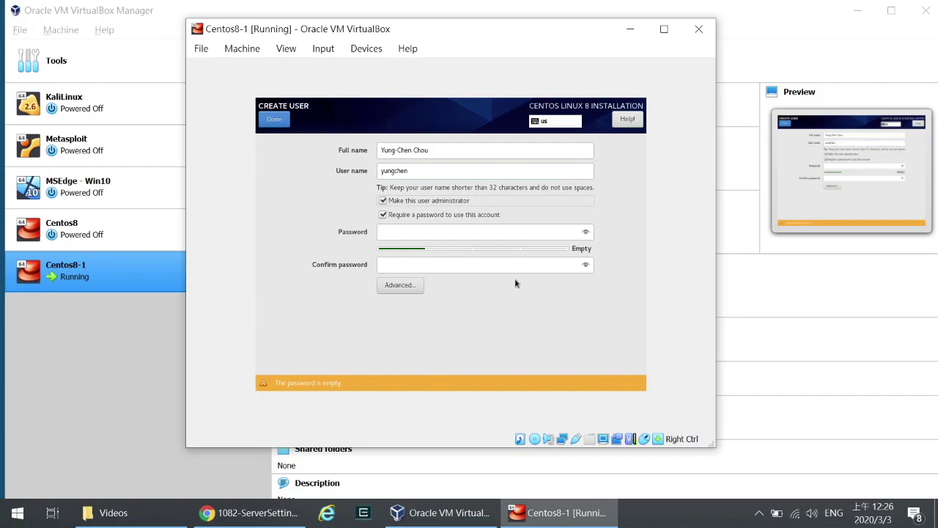
click(441, 232)
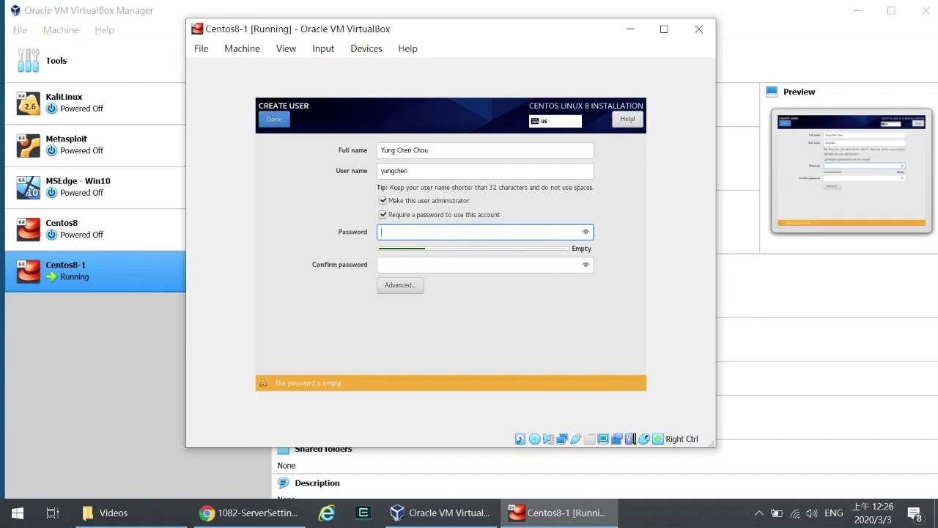
text(1)
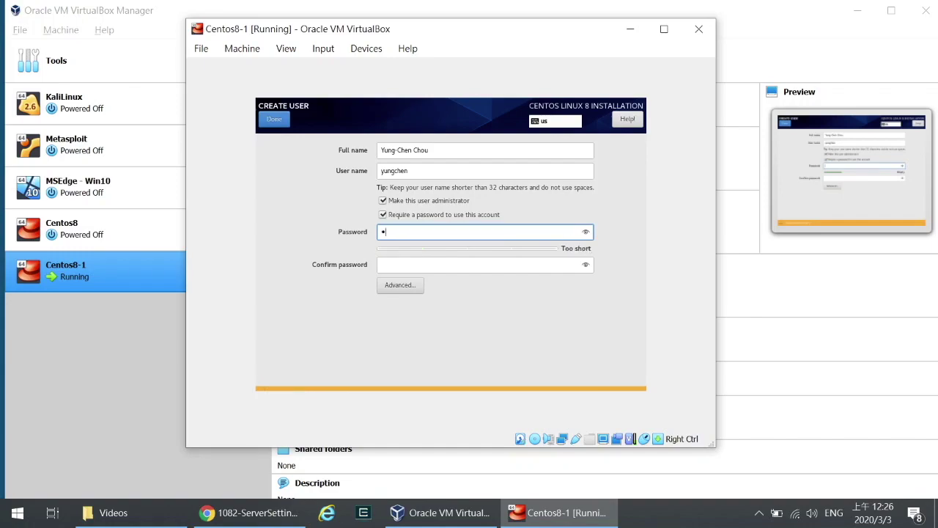
text(234567)
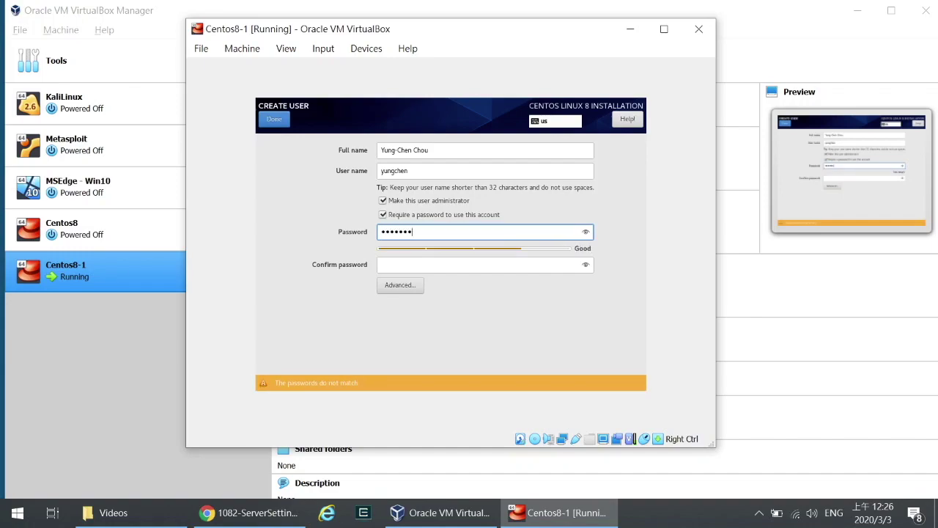
click(506, 267)
text(12345678)
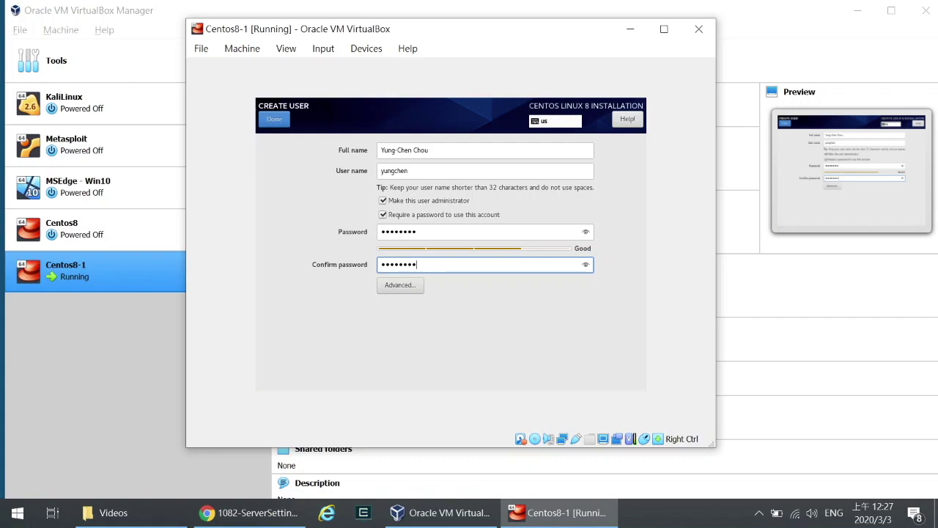
click(275, 120)
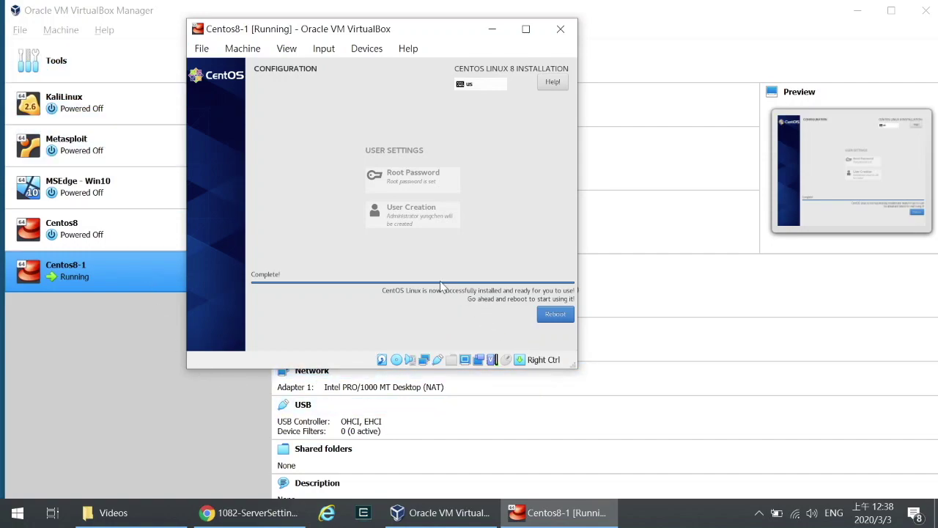
Step: Reboot the newly installed CentOS system from the installer's completion screen
click(555, 315)
click(538, 318)
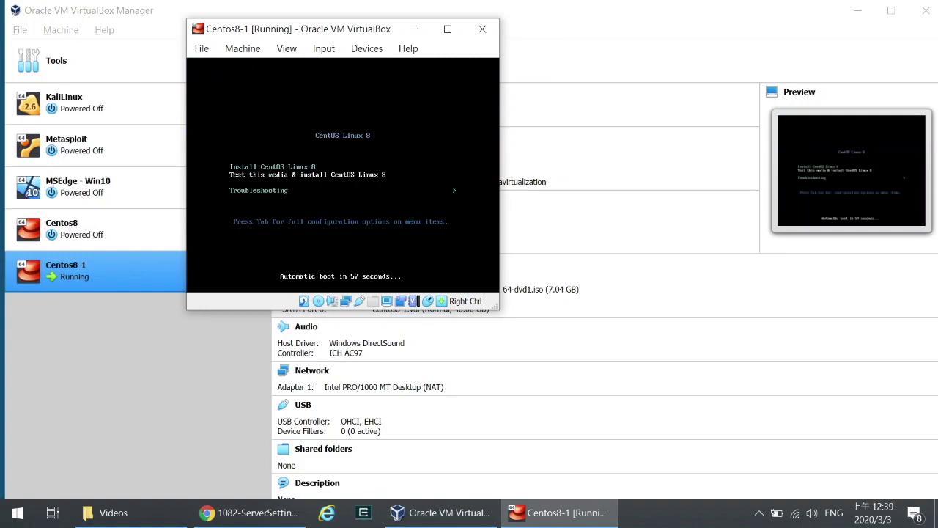
Step: Power off the running Centos8-1 virtual machine
click(482, 30)
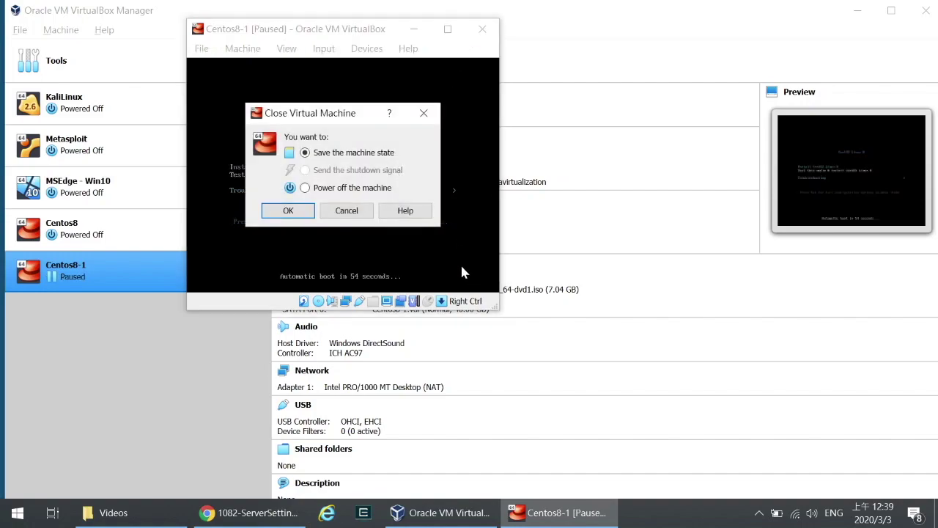
click(319, 189)
click(288, 210)
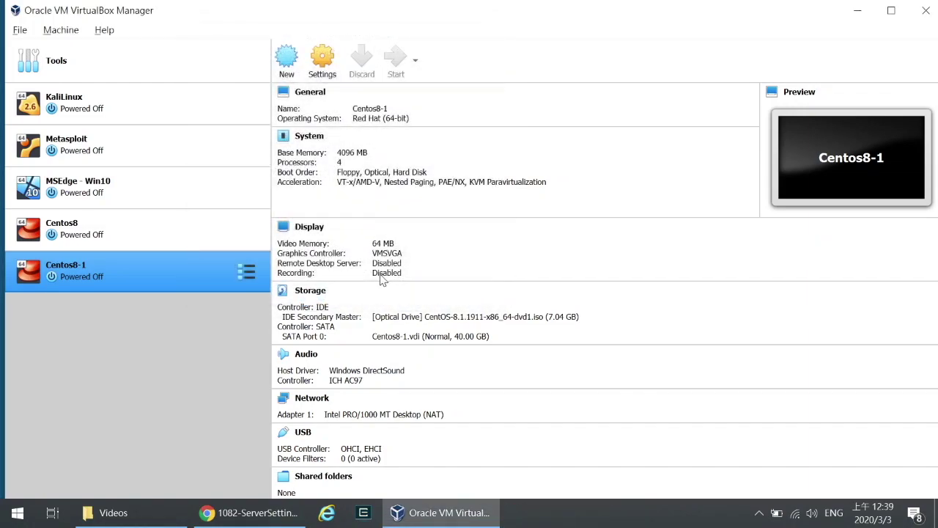
Step: In Centos8-1's Storage settings, remove the CentOS ISO from the virtual optical drive and save
click(247, 272)
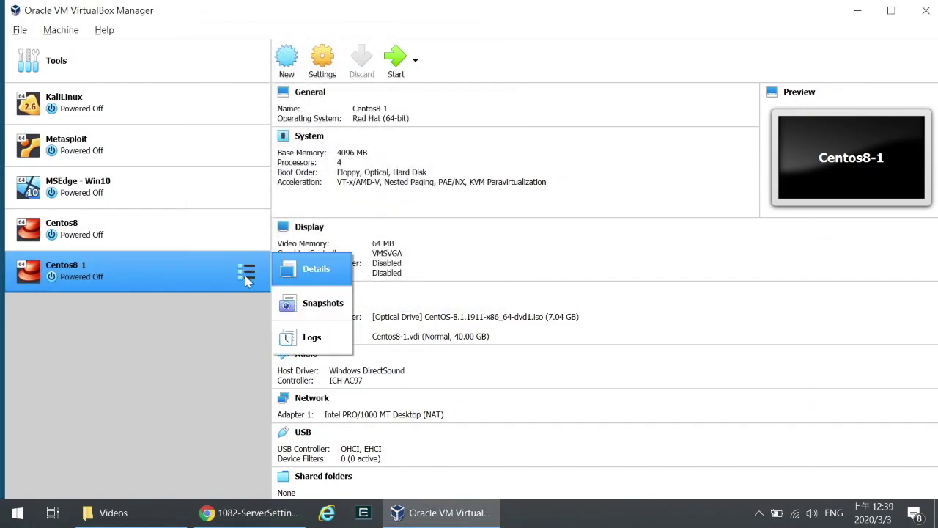
click(300, 277)
click(324, 66)
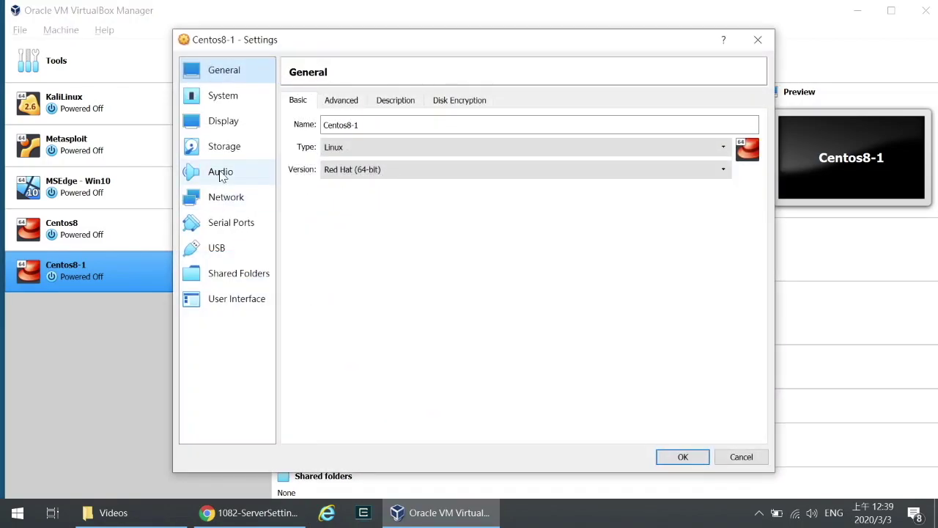
click(224, 149)
click(395, 137)
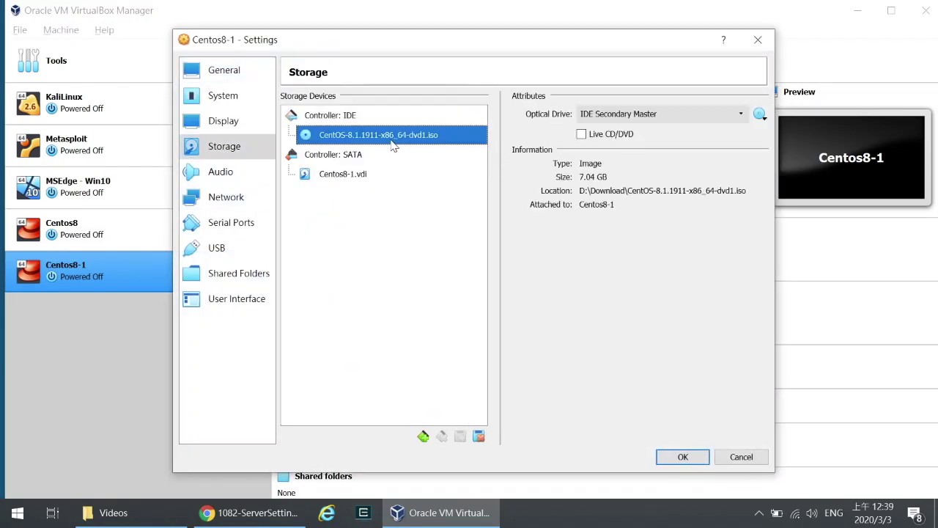
click(760, 117)
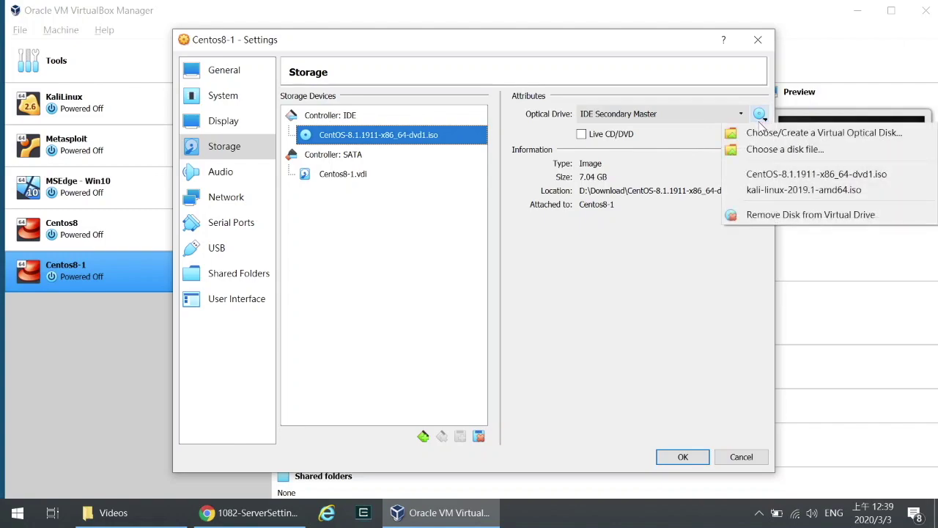
click(764, 215)
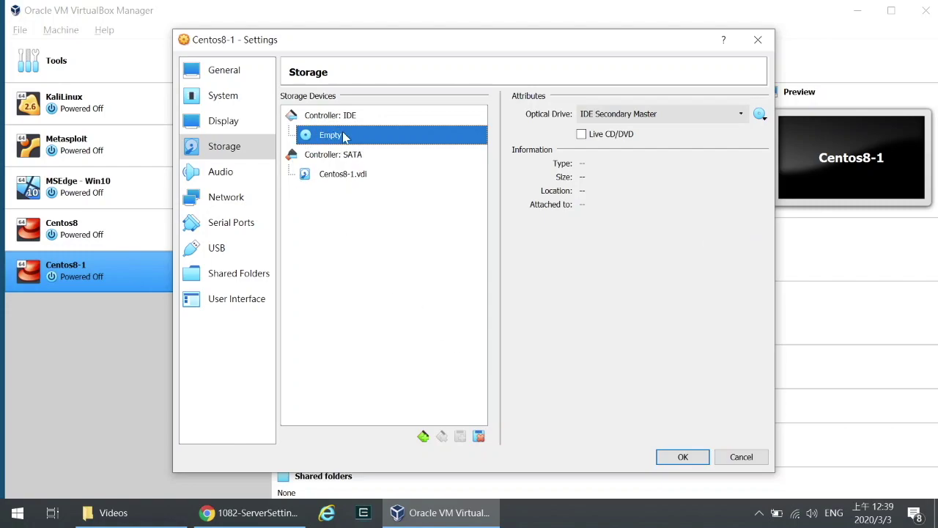
click(667, 458)
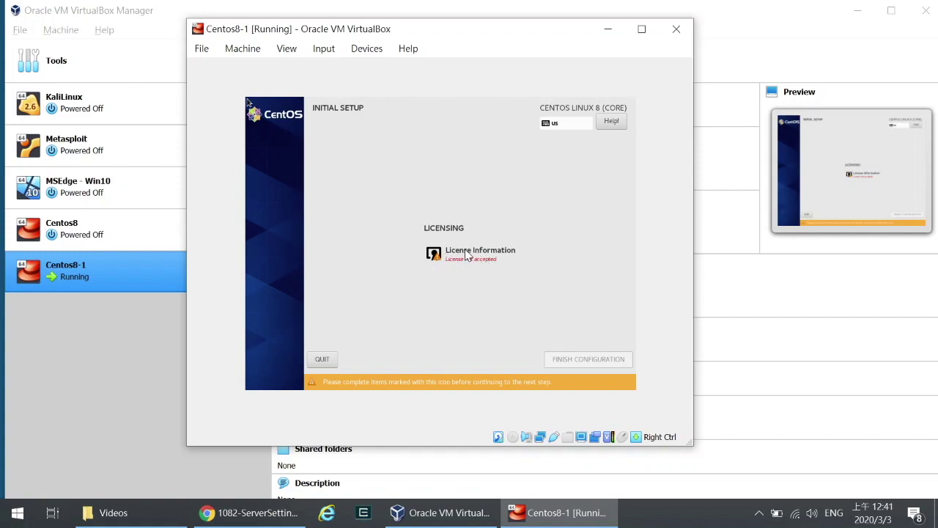
Step: Tick 'I accept the license agreement' under License Information, then finish the configuration
click(442, 257)
click(444, 254)
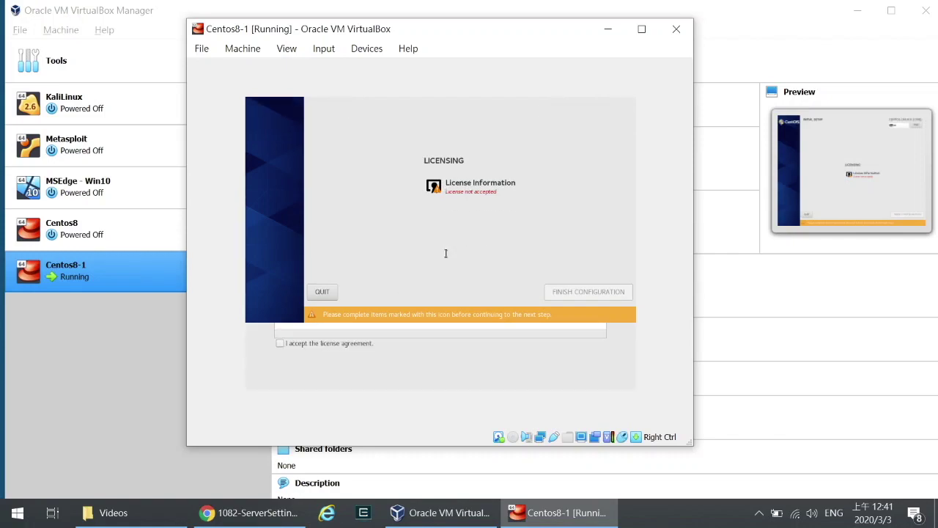
click(279, 345)
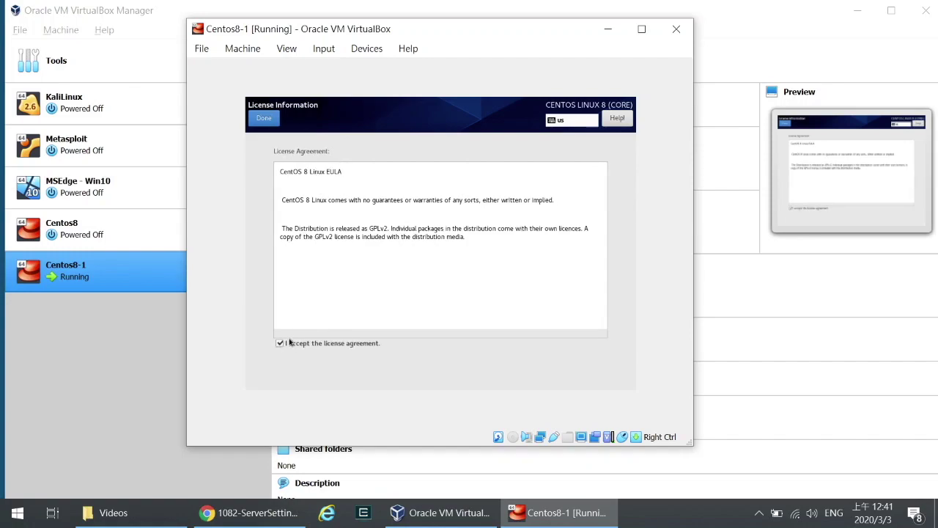
click(264, 119)
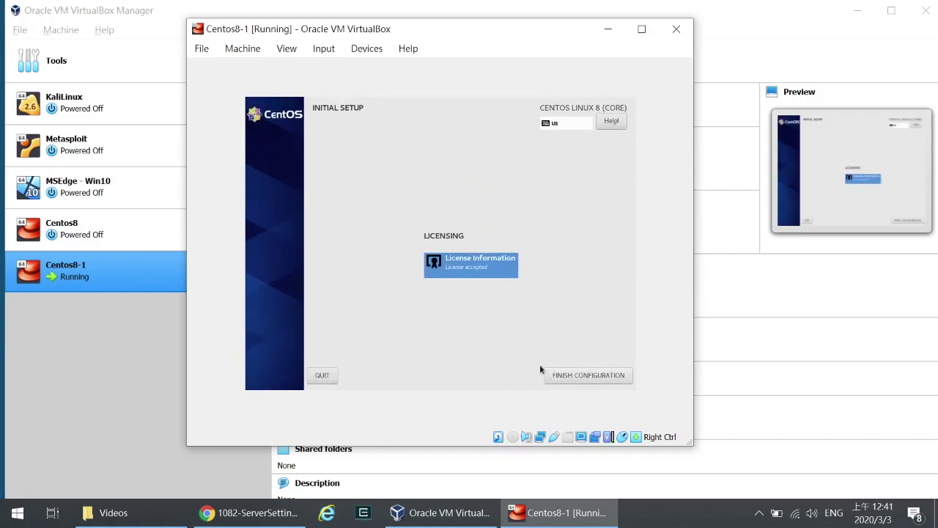
click(597, 380)
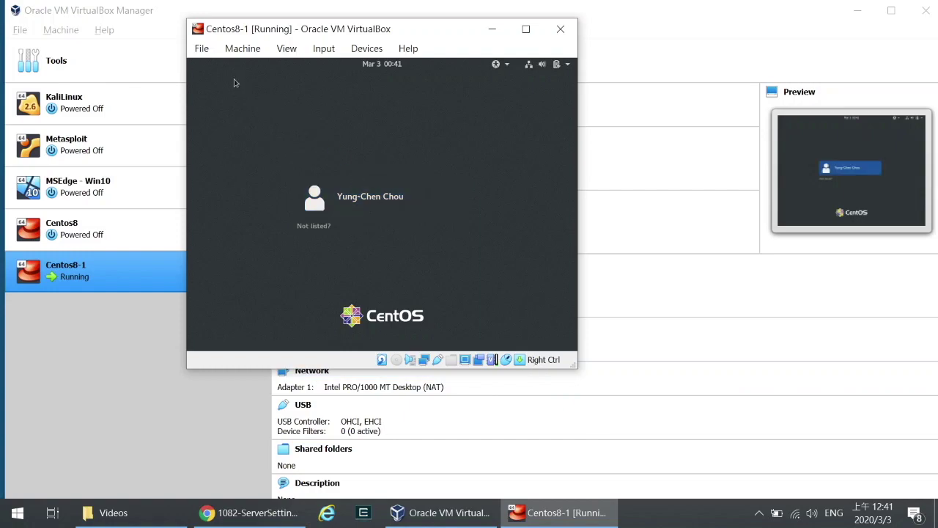
Step: Sign in to the CentOS guest as the admin user with the account password
click(345, 195)
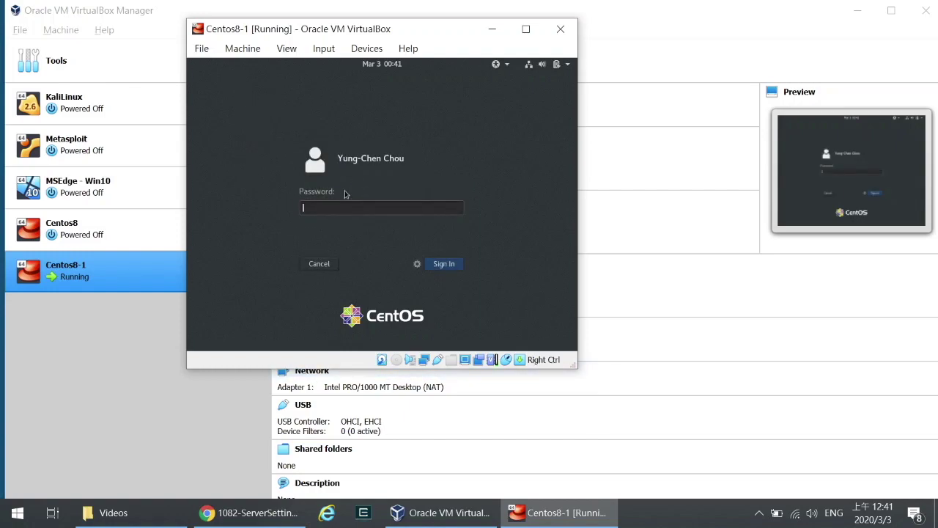
text(••••)
click(447, 263)
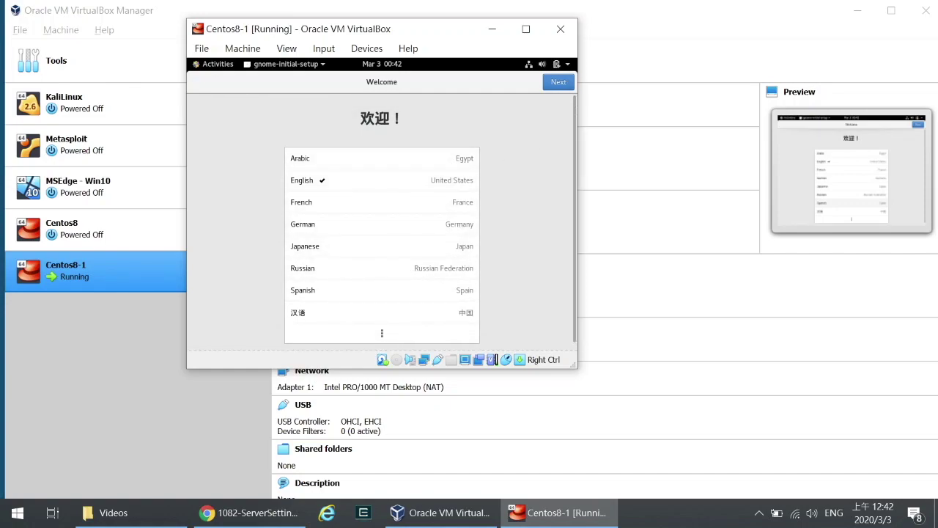
Step: Keep English, US keyboard and location services, skip online accounts, and close the Getting Started help
click(562, 83)
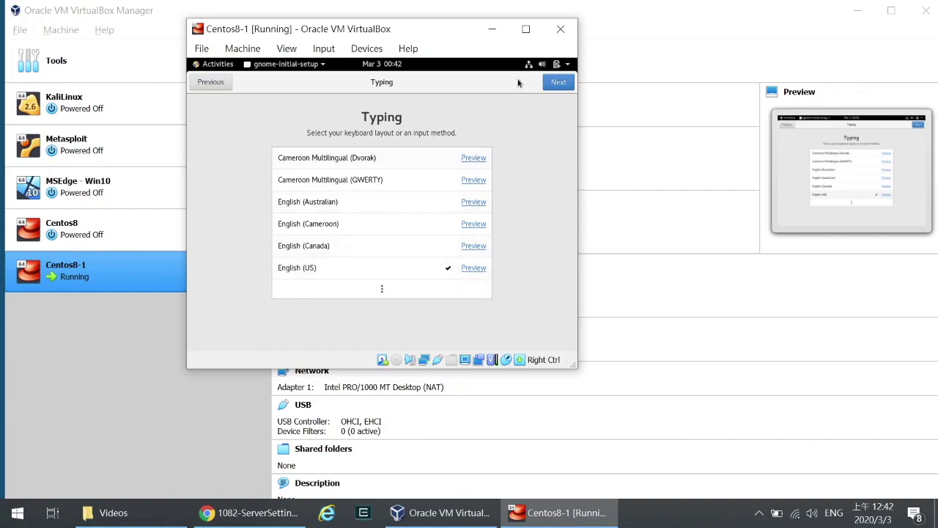
click(555, 83)
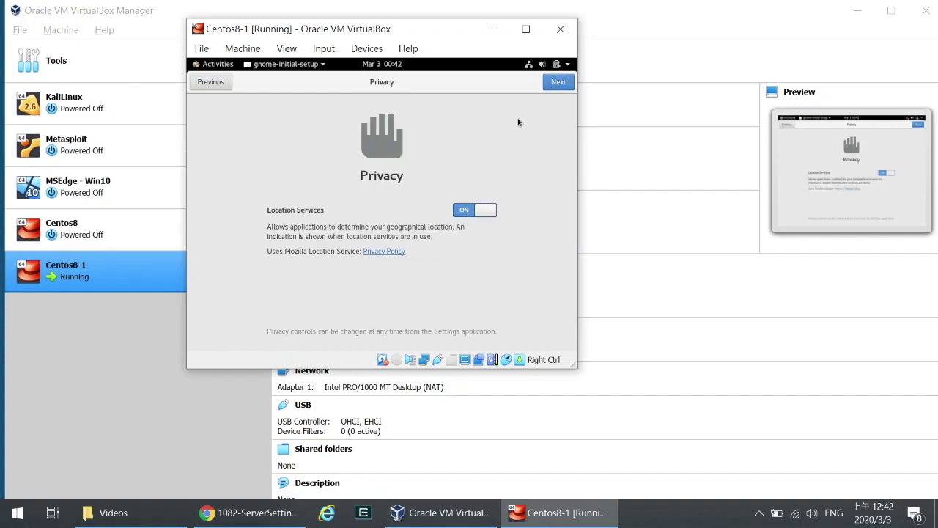
click(559, 84)
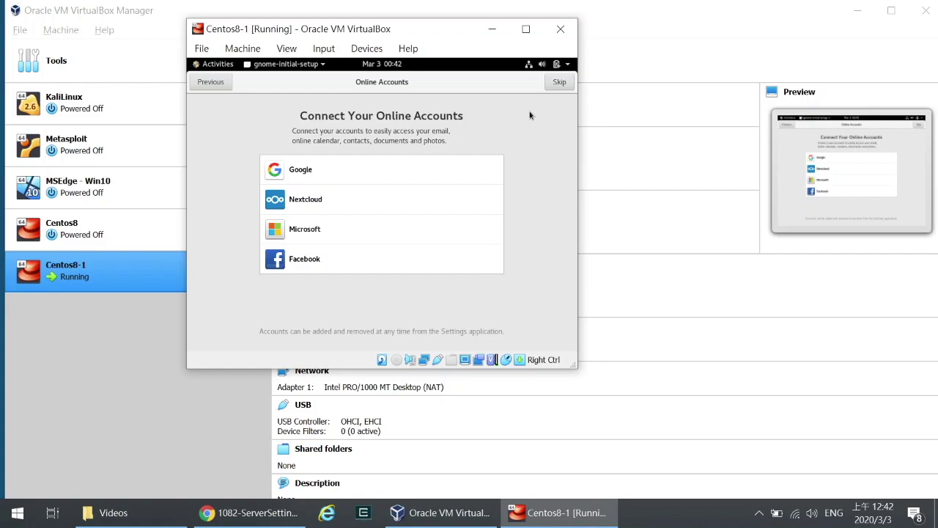
click(554, 83)
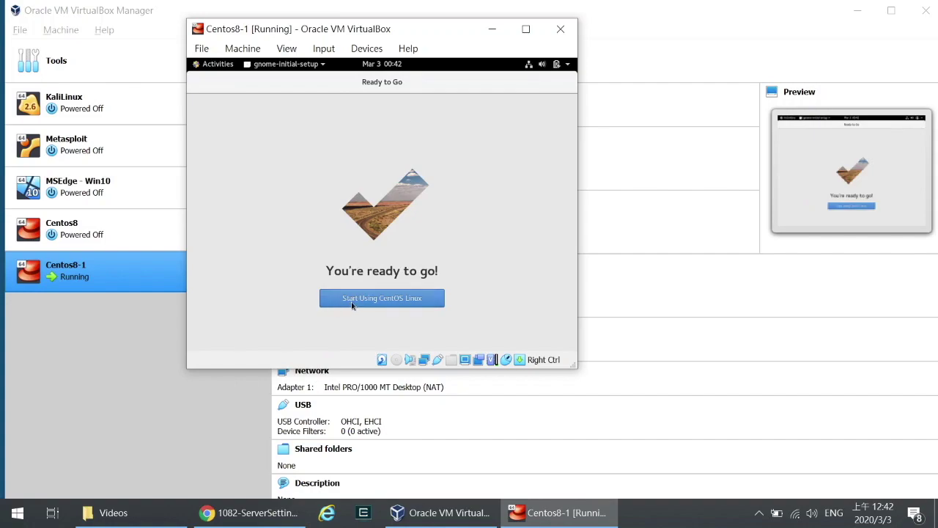
click(373, 300)
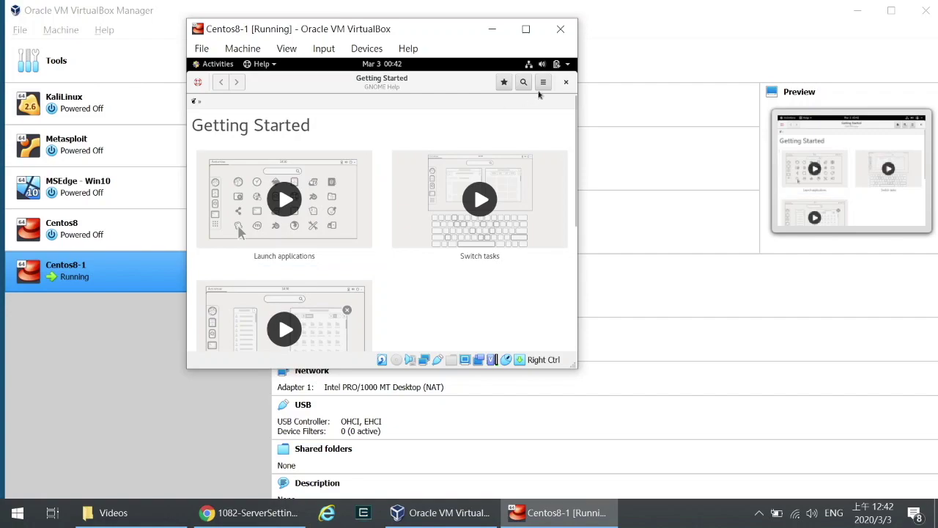
click(565, 83)
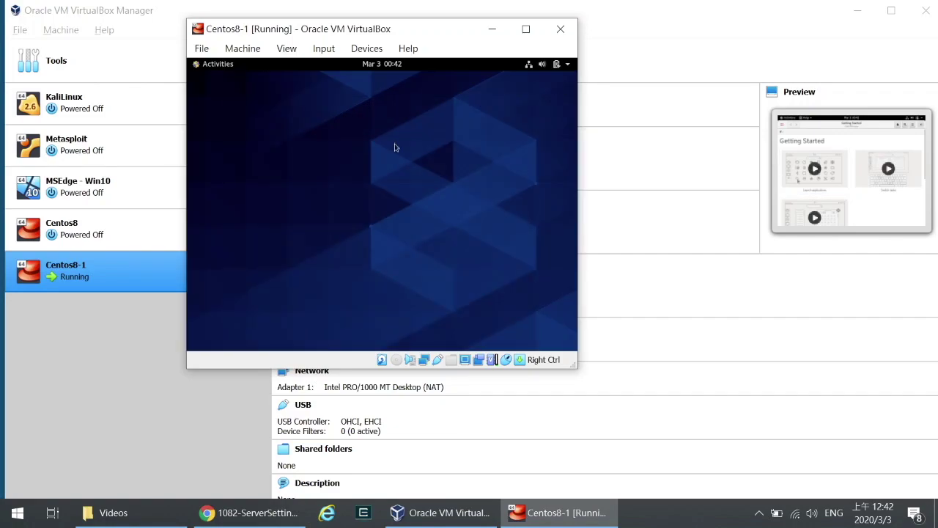
Step: Run 'sudo reboot' in a guest Terminal and enter the password
click(198, 67)
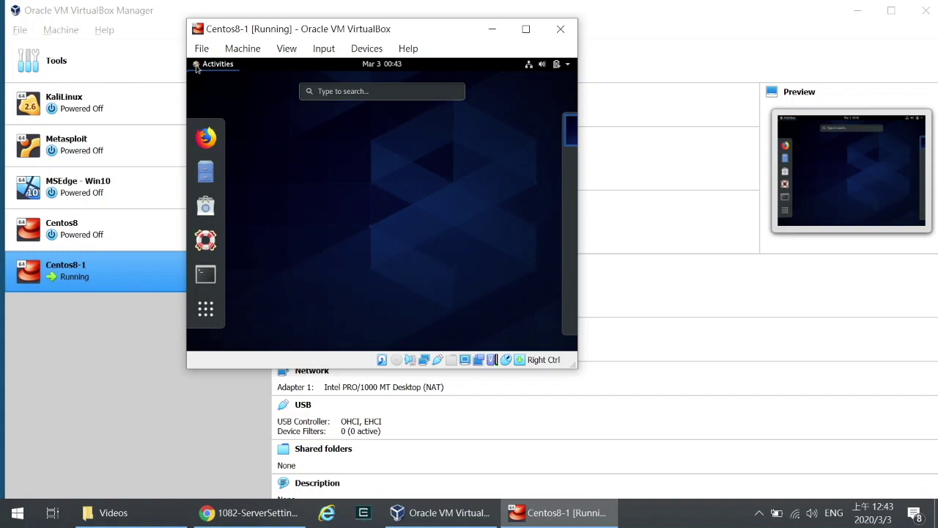
click(205, 276)
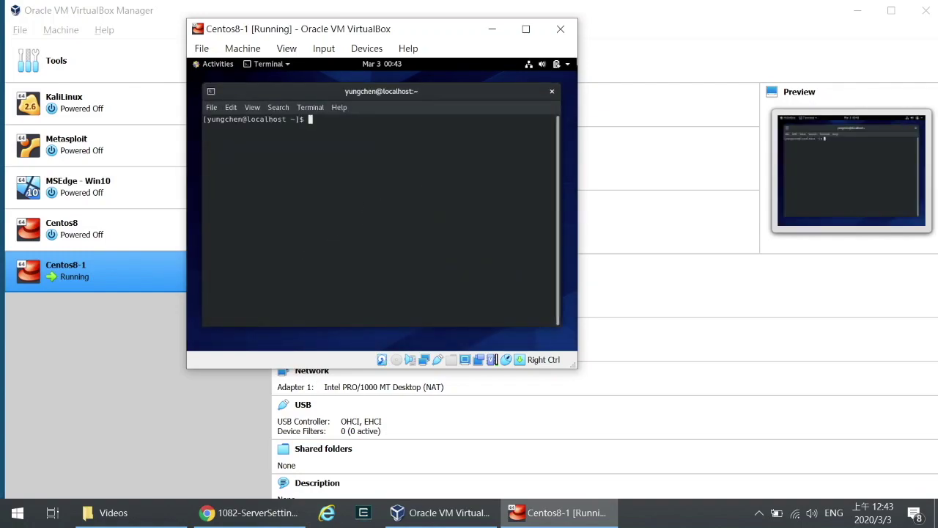
text(sudo reboot)
key(Return)
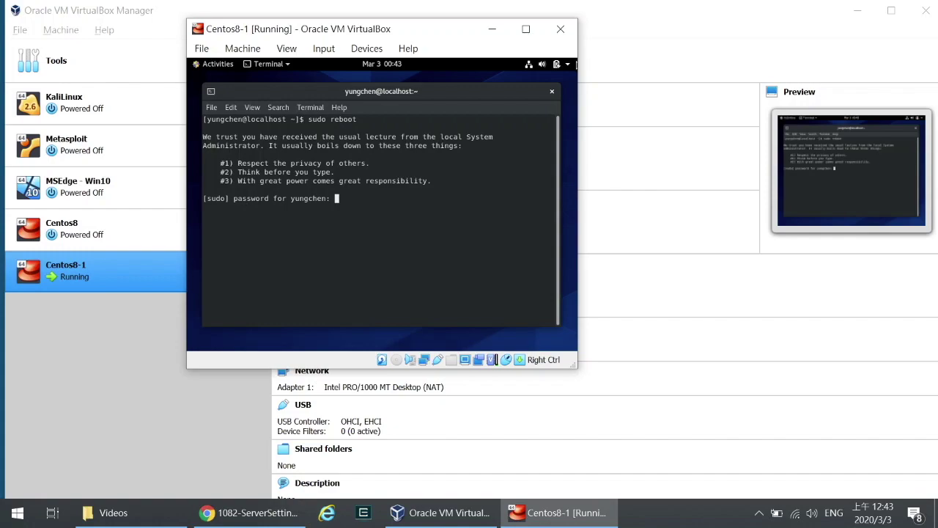
key(Return)
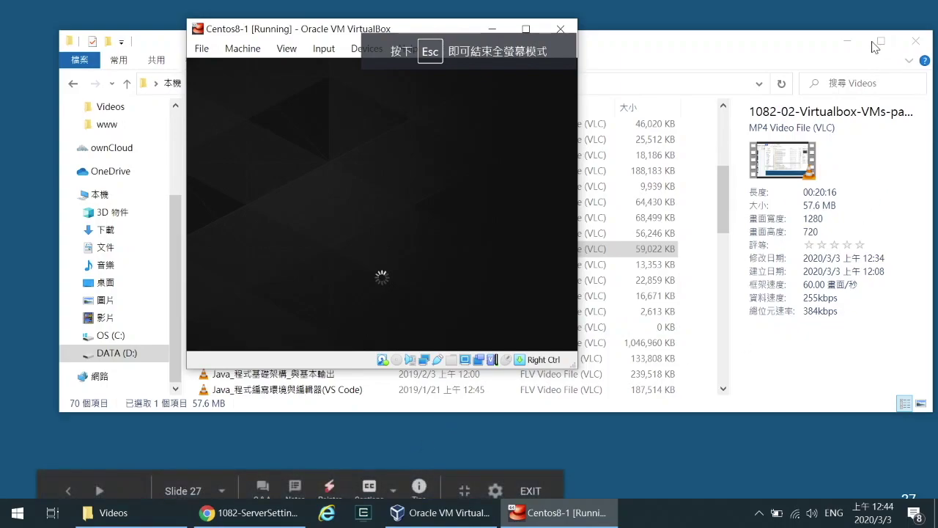
Step: Minimize Explorer, launch cmder and move its console off the VM window
click(847, 41)
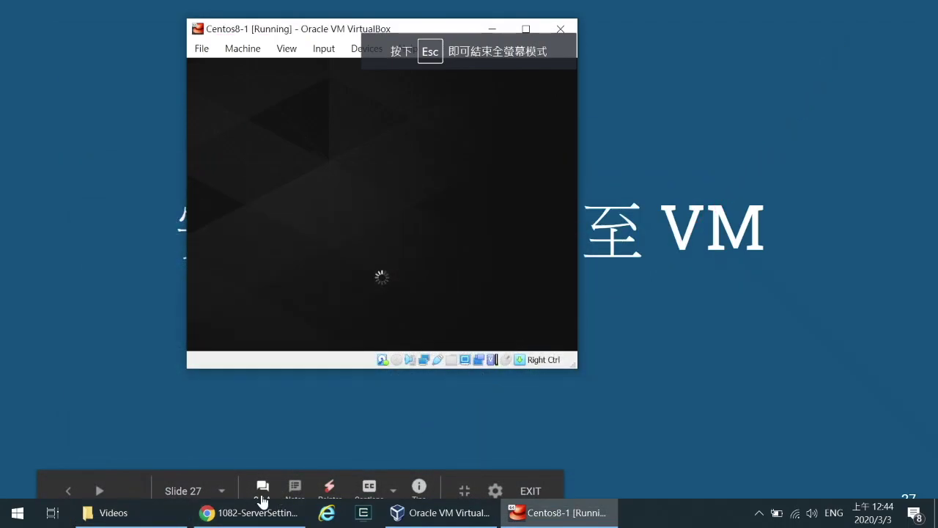
click(364, 513)
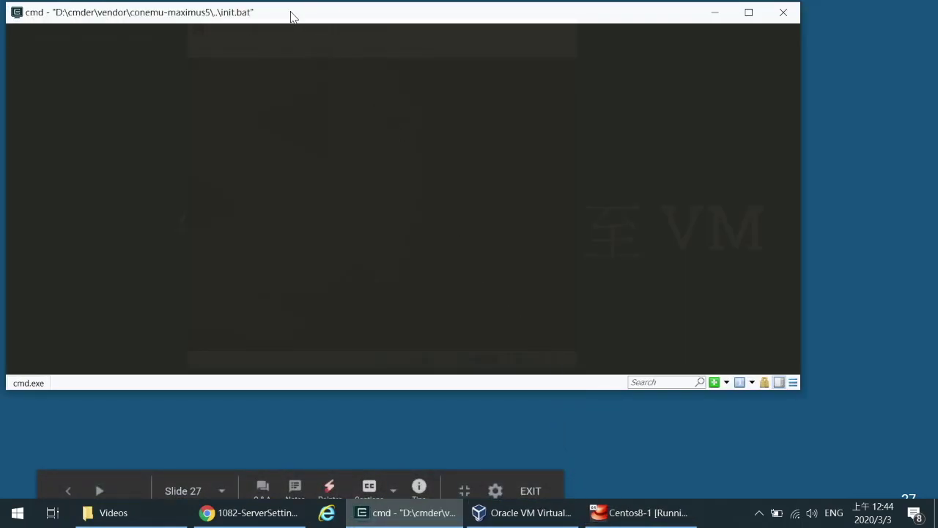
drag(291, 16, 431, 69)
drag(143, 113, 620, 125)
Step: Arrange the cmder console and the Centos8-1 VM window side by side
drag(749, 75, 725, 29)
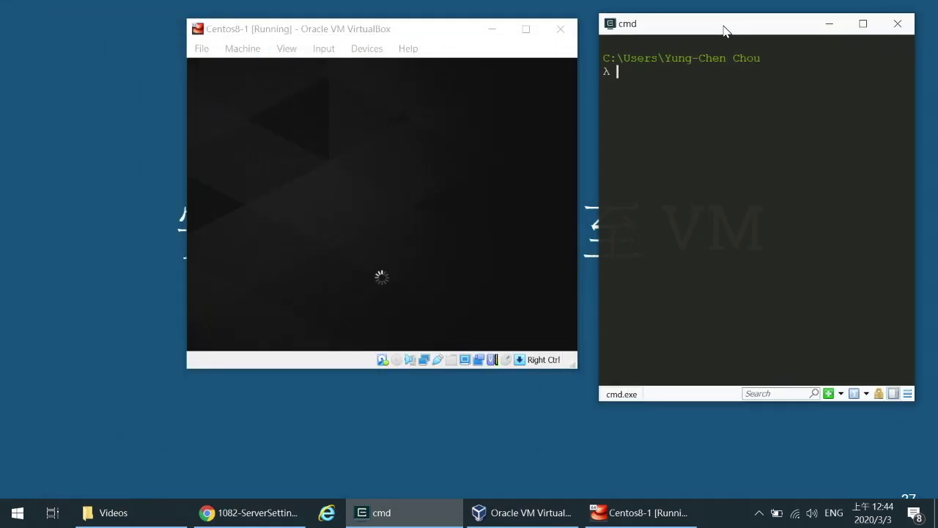
click(450, 34)
drag(450, 34, 283, 32)
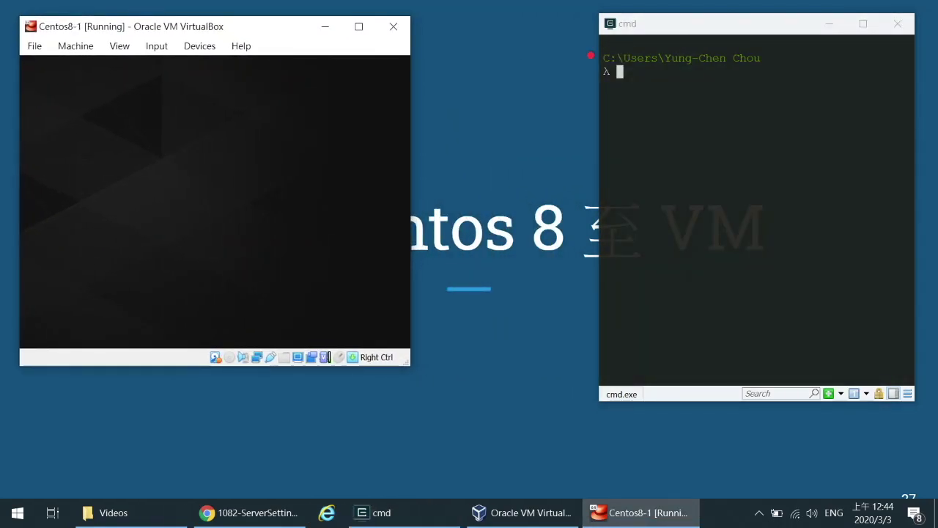
drag(596, 56, 419, 57)
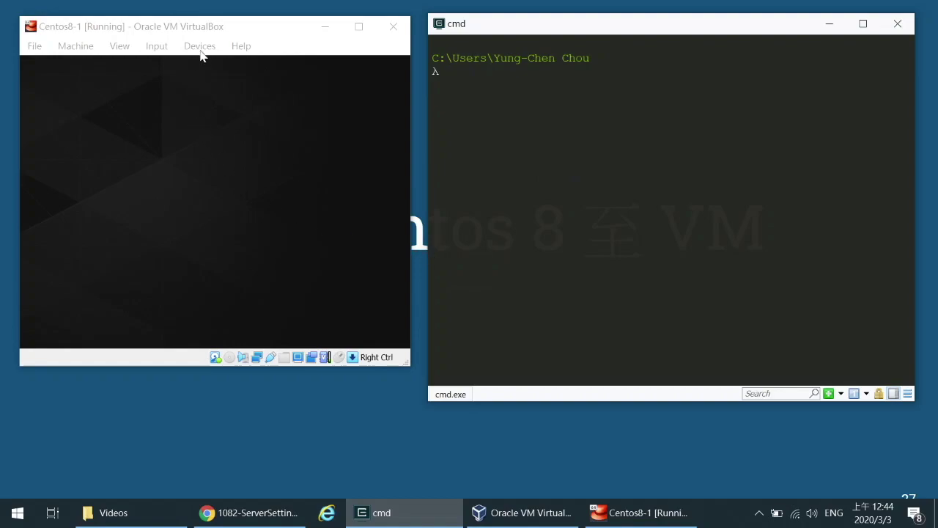
click(247, 30)
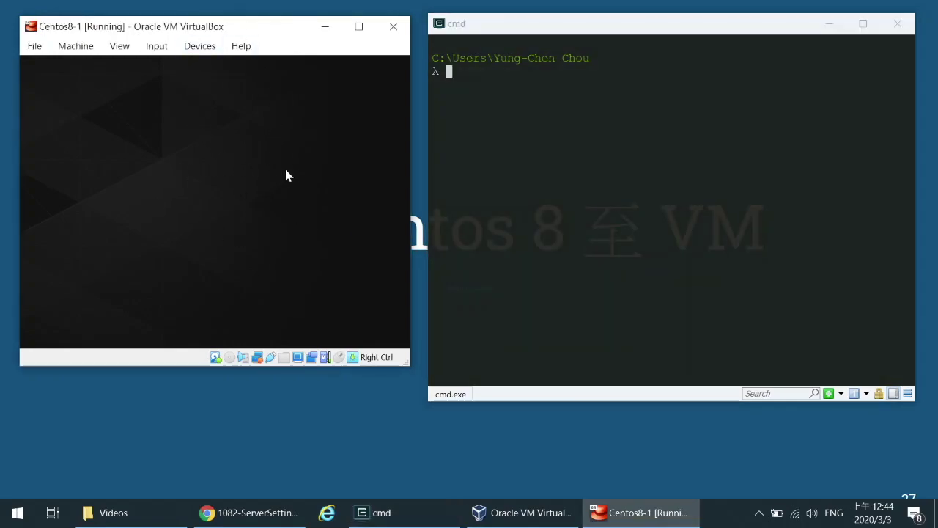
click(492, 157)
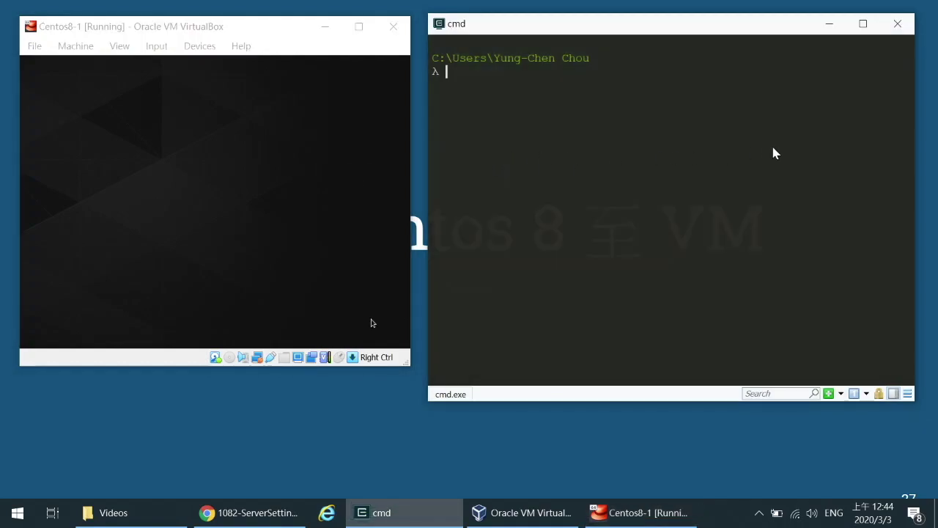
mouse_move(908, 162)
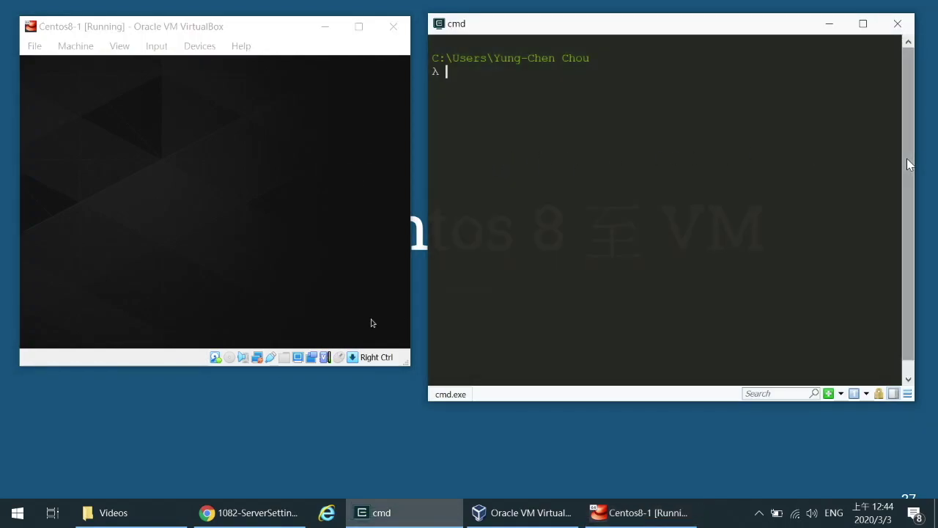
Step: Run ssh as the admin user to 127.0.0.1 with -p 4022 in cmder
text(ssh yungchen)
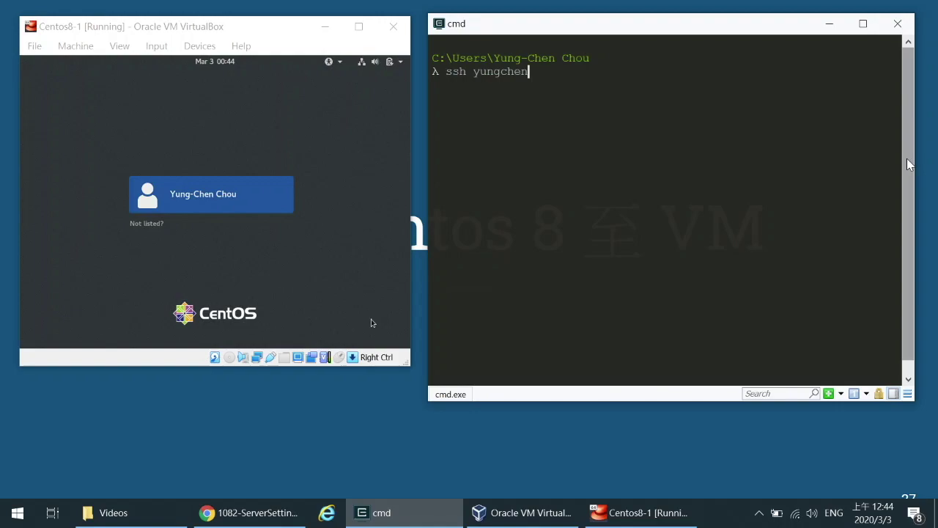
text(@)
text(127.0.0.1 -p 4022)
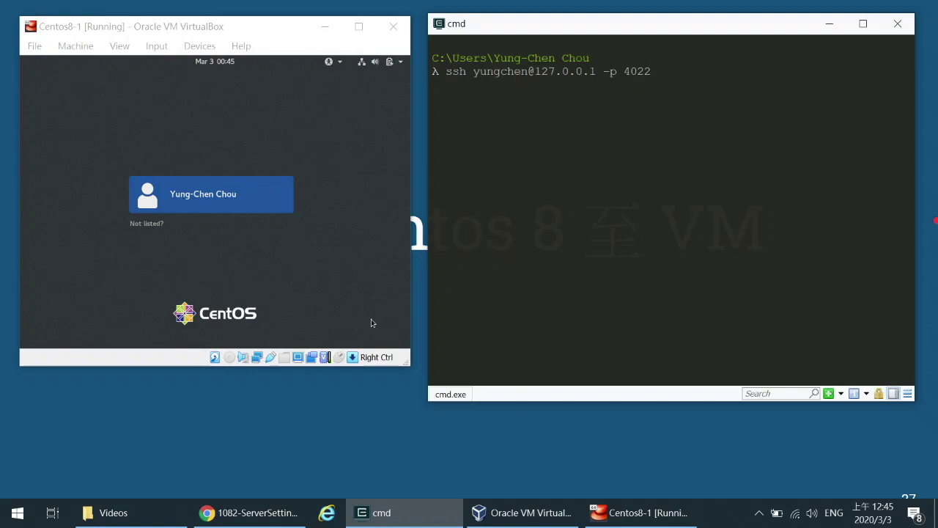
key(Return)
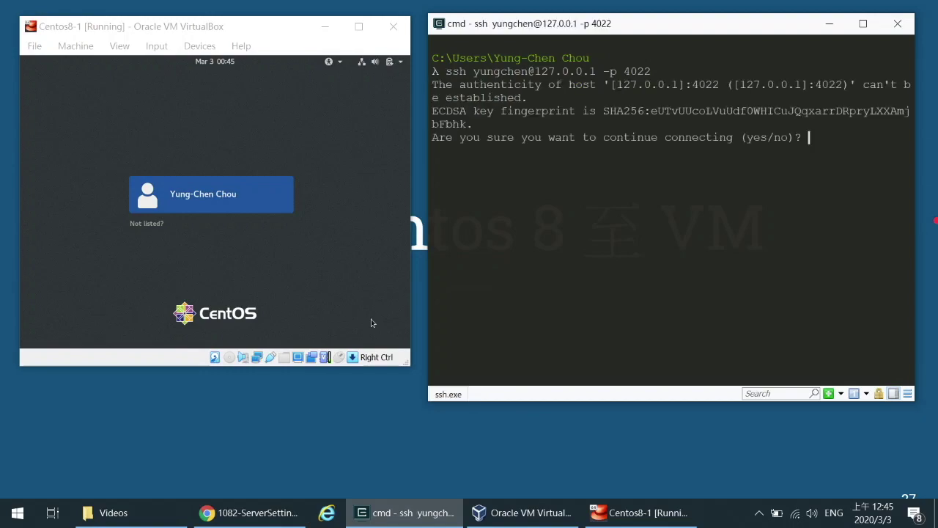